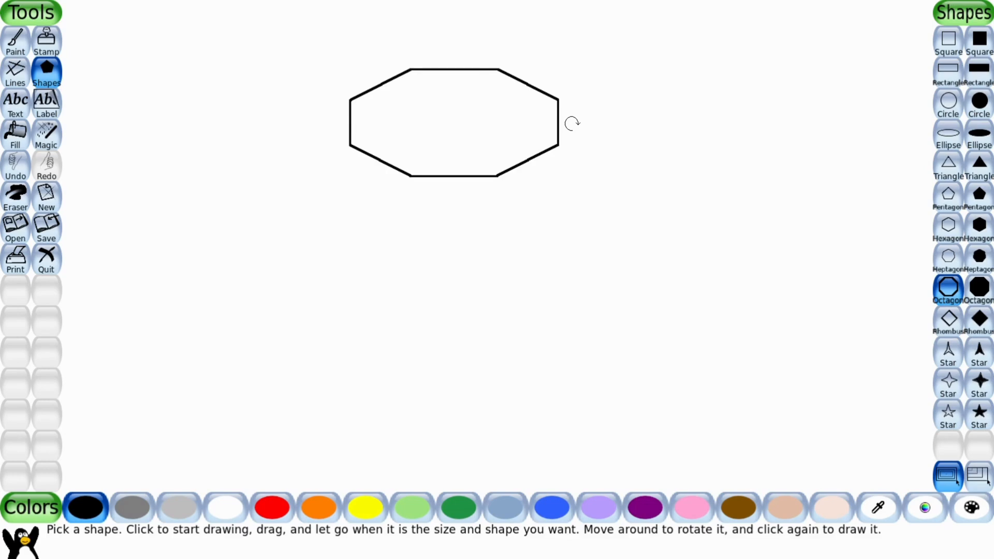
Draw two small circle outlines from a corner as eyes in the octagon's upper part, and select the triangle outline.
{"action": "left_click", "coordinate": [947, 103]}
{"action": "left_click", "coordinate": [977, 478]}
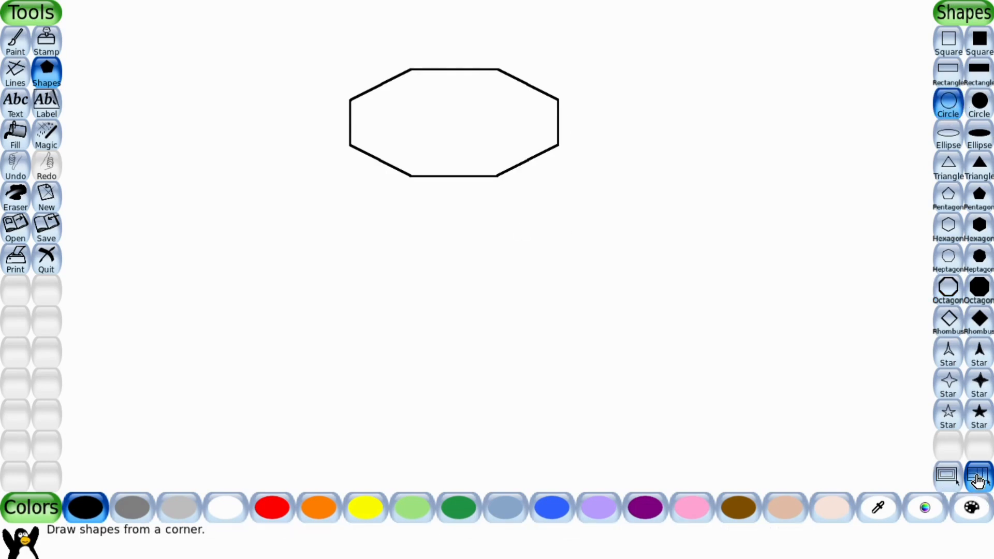
{"action": "mouse_move", "coordinate": [410, 89]}
{"action": "left_mouse_down"}
{"action": "mouse_move", "coordinate": [450, 106]}
{"action": "mouse_move", "coordinate": [435, 99]}
{"action": "mouse_move", "coordinate": [472, 91]}
{"action": "mouse_move", "coordinate": [489, 102]}
{"action": "left_mouse_up"}
{"action": "left_click", "coordinate": [948, 164]}
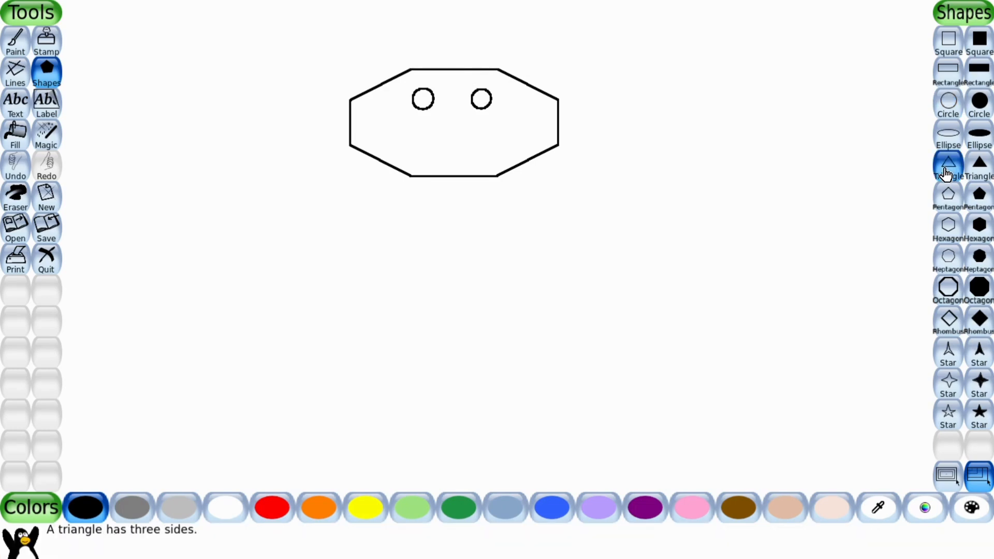
{"action": "left_click_drag", "start_coordinate": [456, 121], "coordinate": [465, 129]}
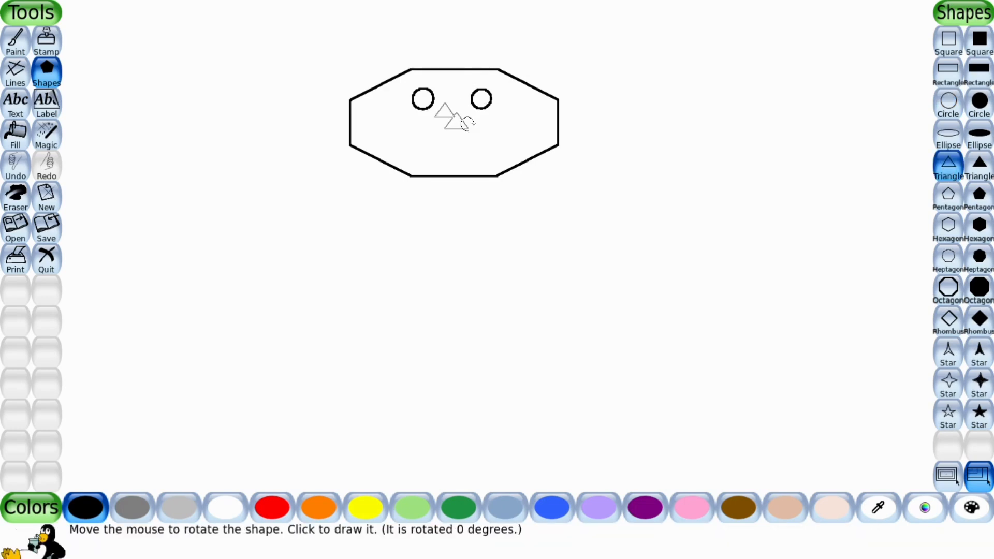
{"action": "left_click", "coordinate": [466, 128]}
{"action": "left_click", "coordinate": [16, 164]}
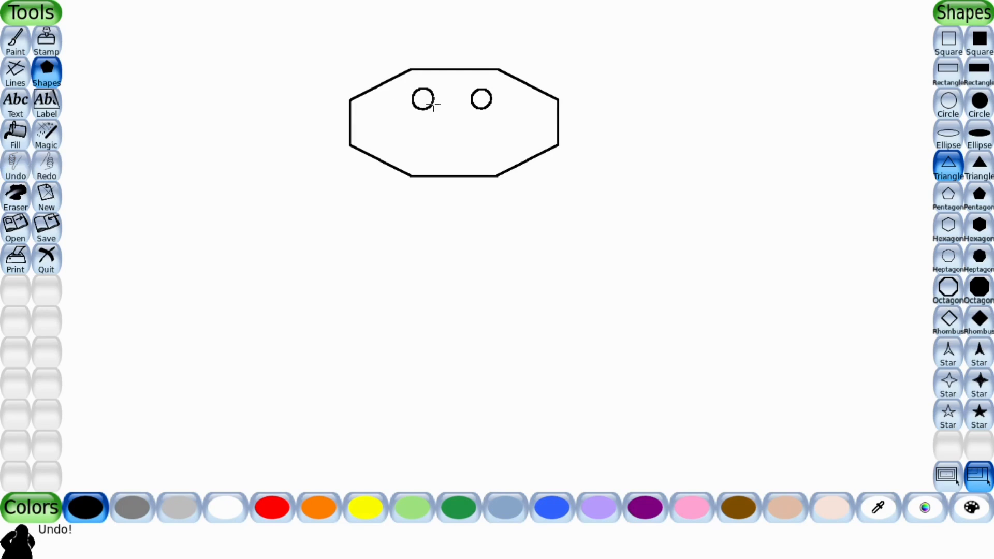
Draw a small upright triangle outline as a nose between the eyes and a flat rectangle outline as a mouth below it.
{"action": "left_click_drag", "start_coordinate": [436, 103], "coordinate": [461, 123]}
{"action": "left_click", "coordinate": [463, 117]}
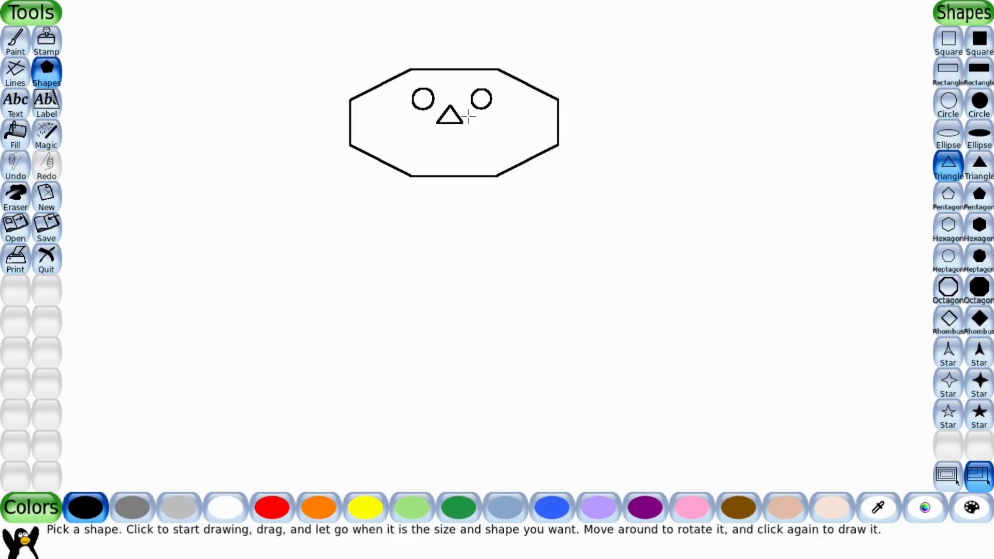
{"action": "left_click", "coordinate": [945, 77]}
{"action": "left_click_drag", "start_coordinate": [414, 133], "coordinate": [485, 147]}
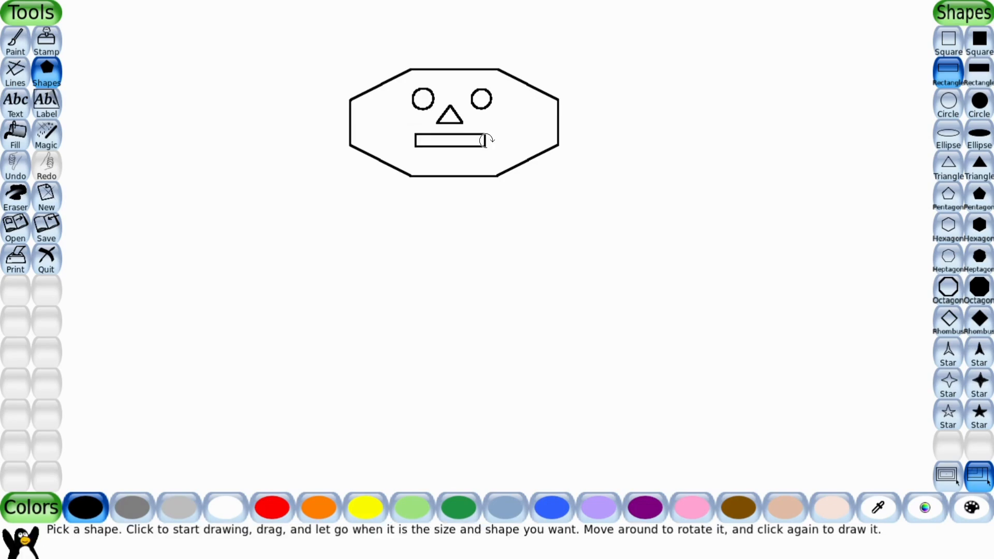
Add a narrow vertical rectangle outline as an ear along each vertical side of the octagonal head.
{"action": "left_click_drag", "start_coordinate": [557, 99], "coordinate": [569, 147]}
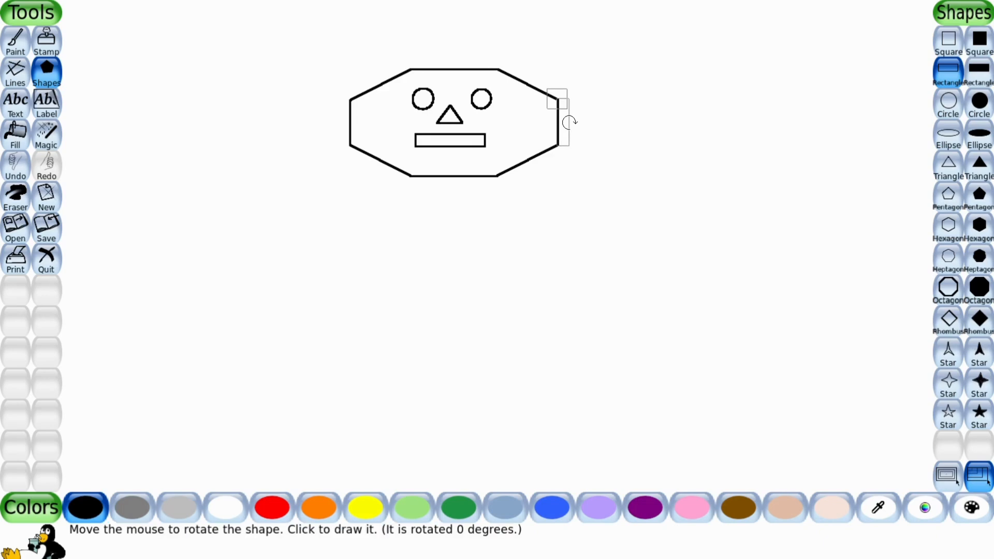
{"action": "left_click", "coordinate": [569, 146]}
{"action": "left_click_drag", "start_coordinate": [346, 98], "coordinate": [339, 149]}
{"action": "left_click", "coordinate": [339, 148]}
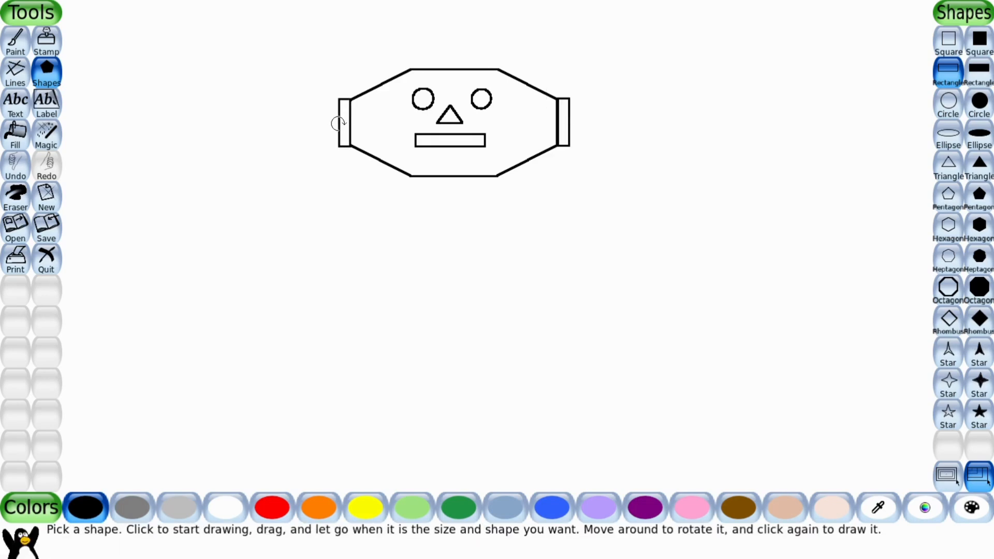
{"action": "left_click", "coordinate": [412, 62]}
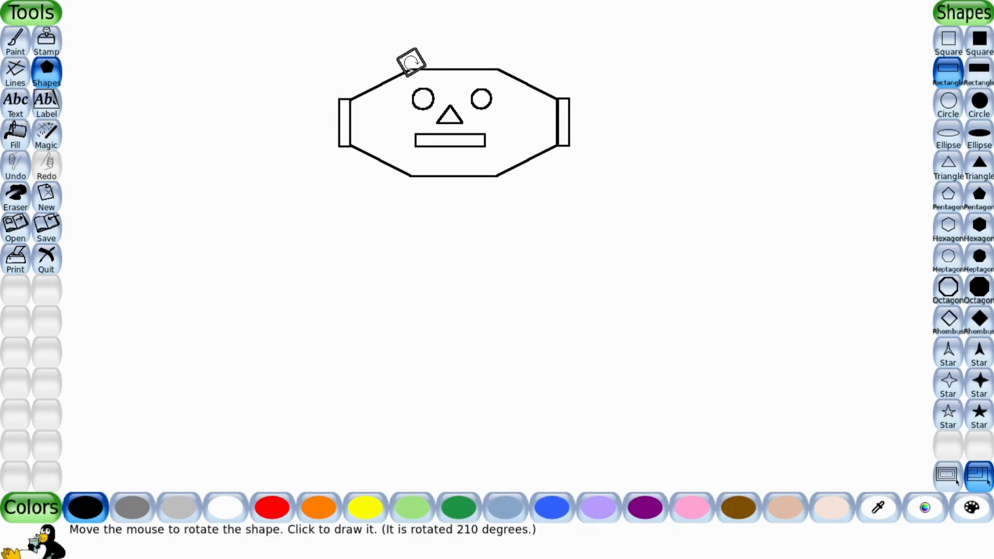
{"action": "left_click", "coordinate": [337, 62]}
{"action": "key", "text": "ctrl+z"}
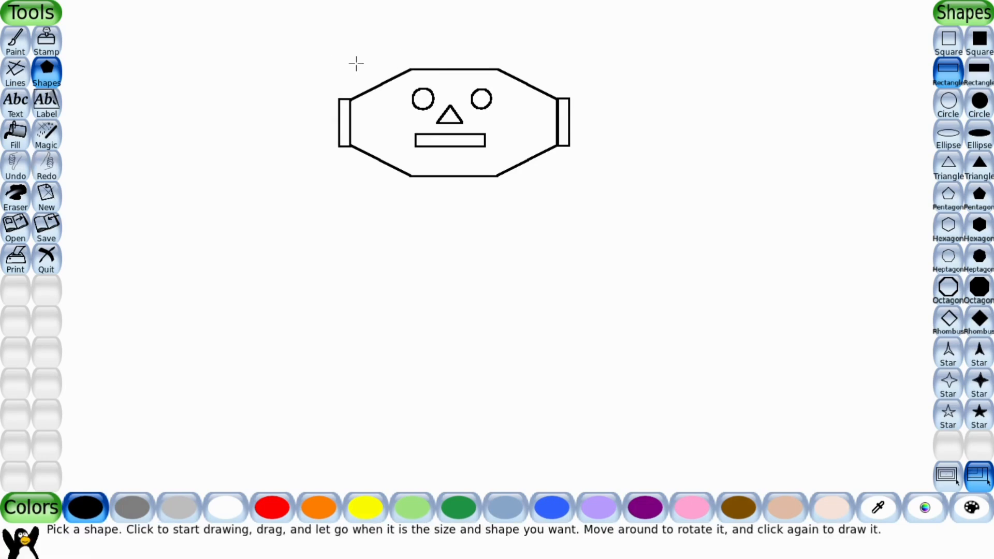
Draw a thin rectangle outline on top of the head, spanning the octagon's full upper edge.
{"action": "left_click", "coordinate": [497, 69]}
{"action": "mouse_move", "coordinate": [497, 69]}
{"action": "left_mouse_down"}
{"action": "mouse_move", "coordinate": [399, 60]}
{"action": "mouse_move", "coordinate": [412, 58]}
{"action": "left_mouse_up"}
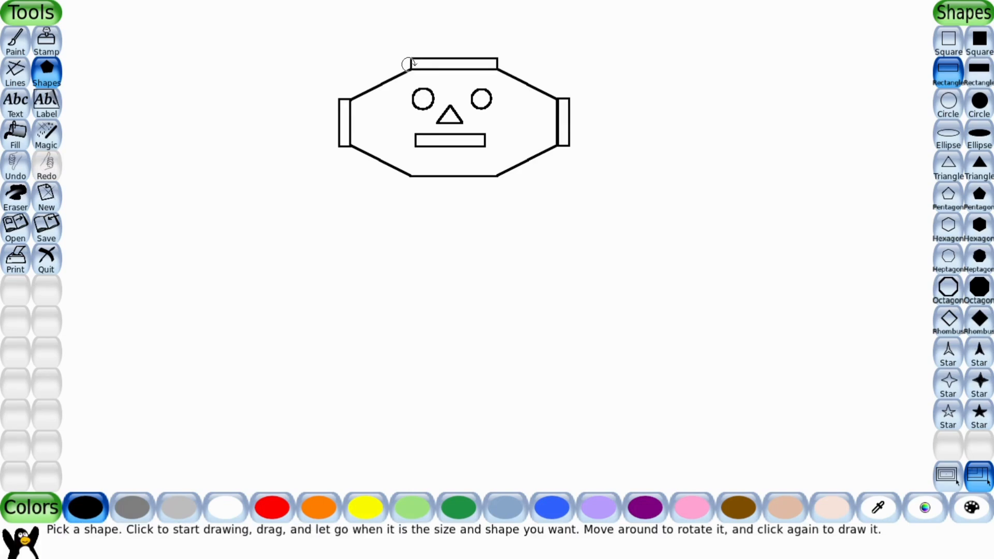
{"action": "left_click", "coordinate": [411, 174]}
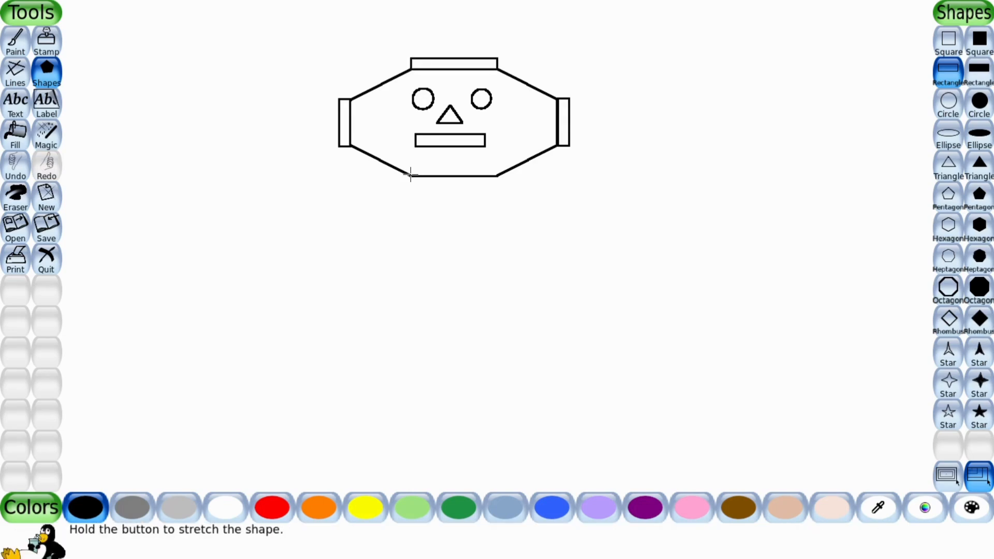
{"action": "mouse_move", "coordinate": [410, 175]}
{"action": "left_mouse_down"}
{"action": "mouse_move", "coordinate": [512, 202]}
{"action": "mouse_move", "coordinate": [497, 187]}
{"action": "left_mouse_up"}
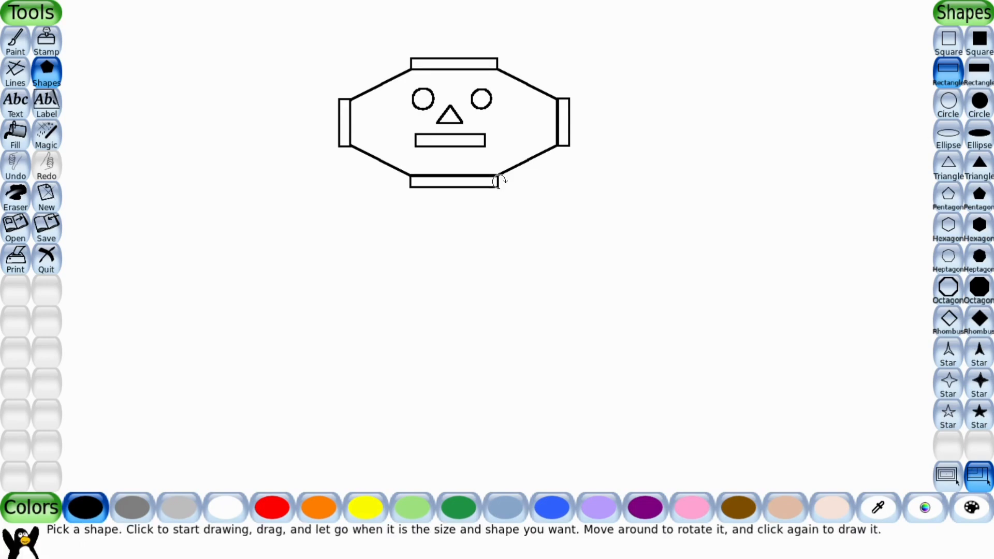
{"action": "key", "text": "ctrl+z"}
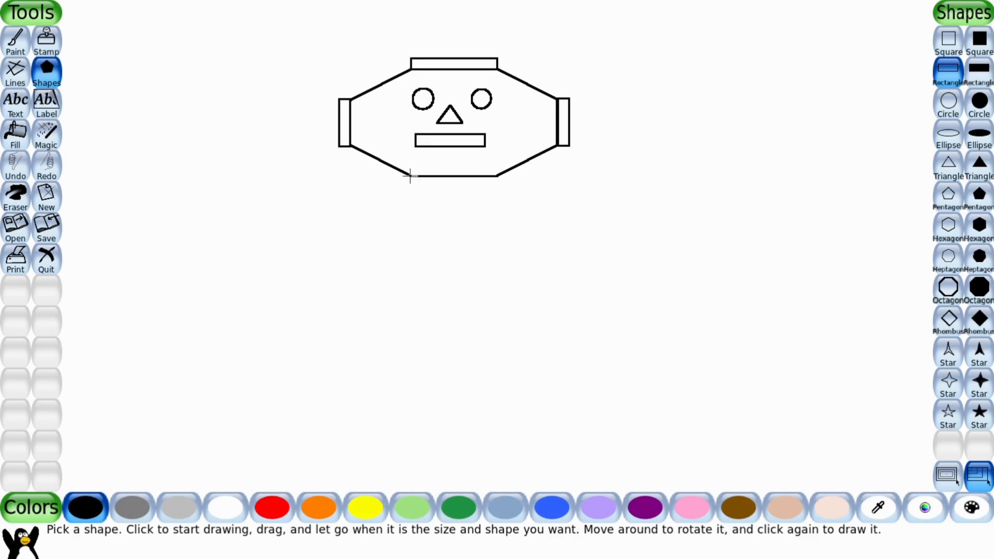
Draw a rectangle outline as a neck beneath the head, as wide as the octagon's lower edge and about half as tall.
{"action": "mouse_move", "coordinate": [411, 177]}
{"action": "left_mouse_down"}
{"action": "mouse_move", "coordinate": [493, 226]}
{"action": "mouse_move", "coordinate": [498, 216]}
{"action": "left_mouse_up"}
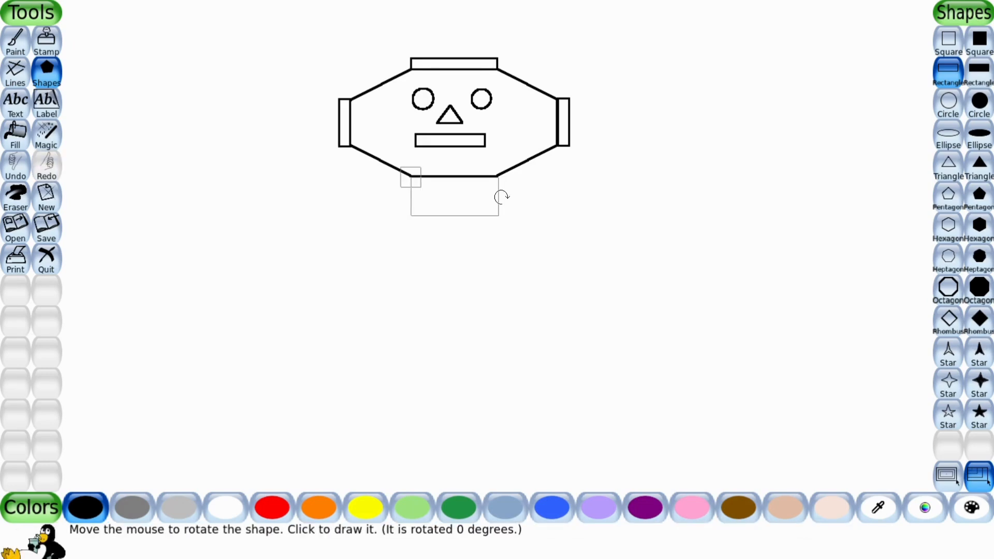
{"action": "left_click", "coordinate": [501, 196]}
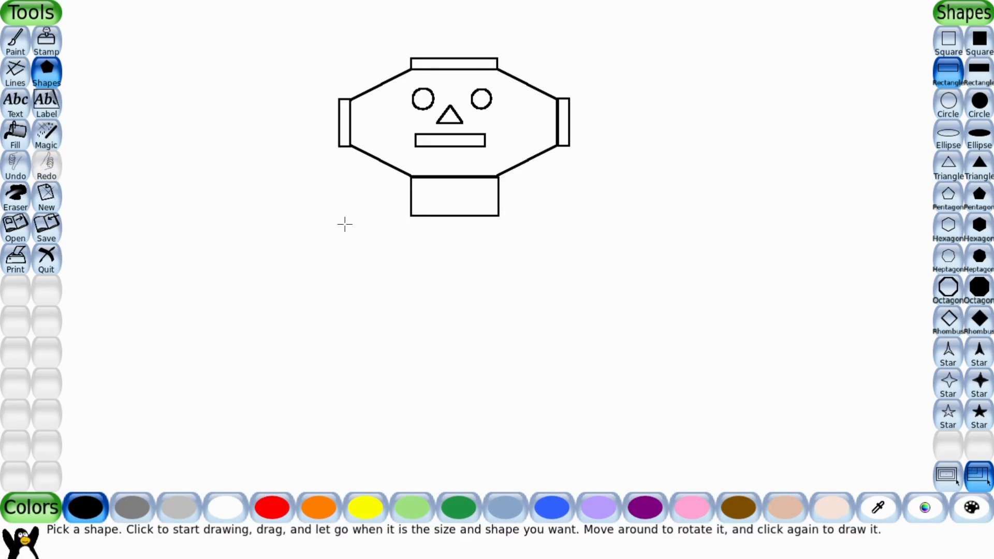
{"action": "left_click_drag", "start_coordinate": [344, 224], "coordinate": [555, 408]}
{"action": "left_click", "coordinate": [561, 315]}
{"action": "key", "text": "ctrl+z"}
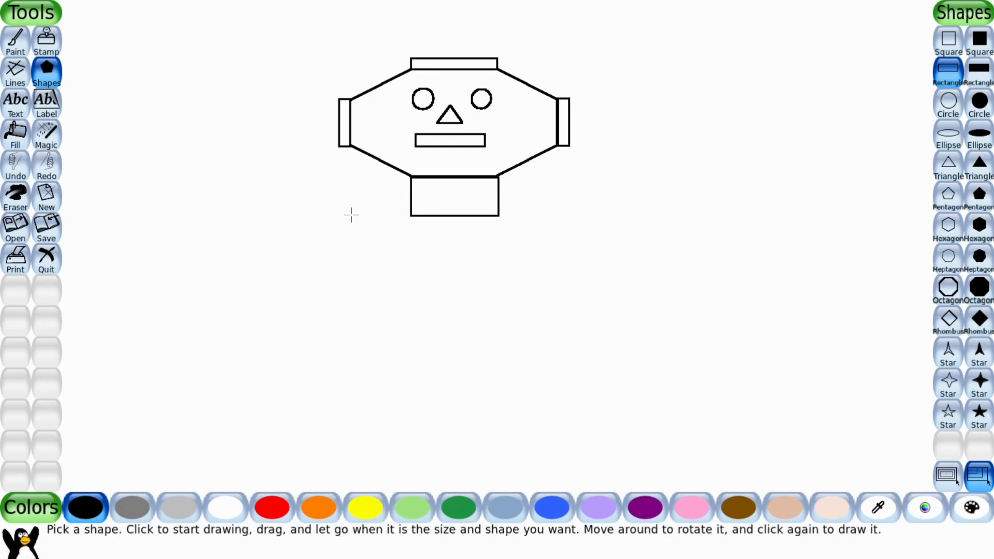
Draw a large rectangle outline as the body directly under the neck, with a thin full-width belt rectangle along its lower edge.
{"action": "left_click_drag", "start_coordinate": [351, 217], "coordinate": [582, 380]}
{"action": "left_click", "coordinate": [582, 379]}
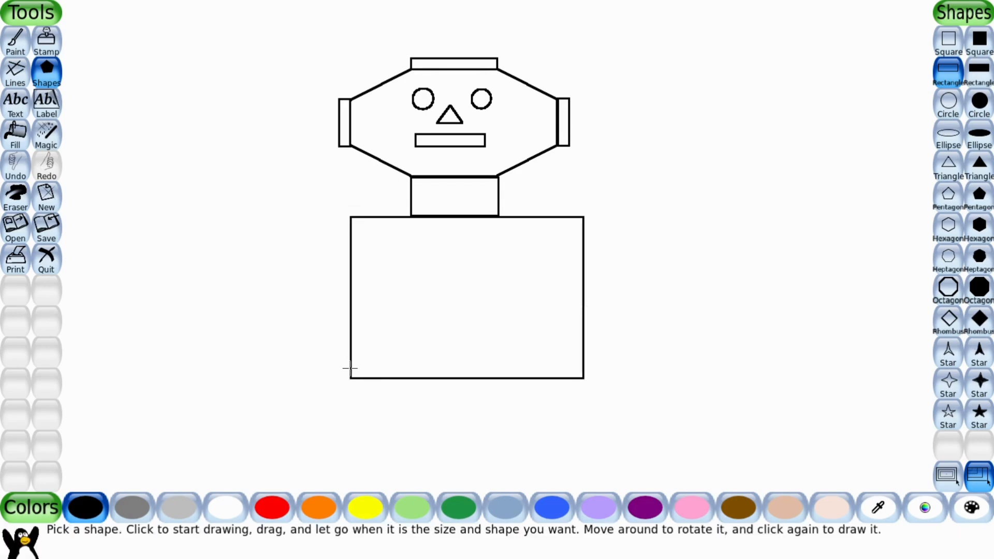
{"action": "left_click_drag", "start_coordinate": [350, 377], "coordinate": [584, 366]}
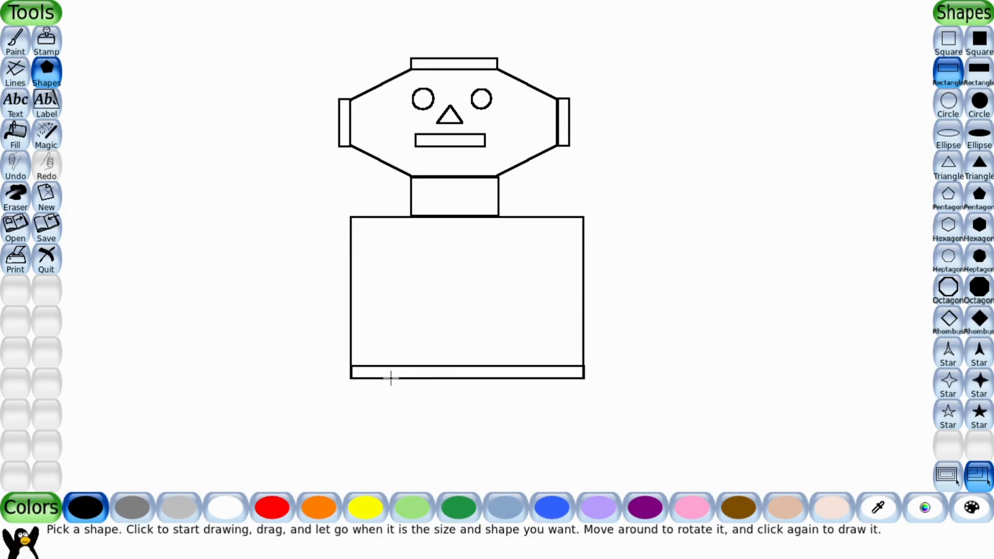
Draw two short rectangle outlines under the body as hips and a narrow vertical rectangle leg beneath each one.
{"action": "left_click_drag", "start_coordinate": [390, 378], "coordinate": [434, 406]}
{"action": "left_click", "coordinate": [435, 388]}
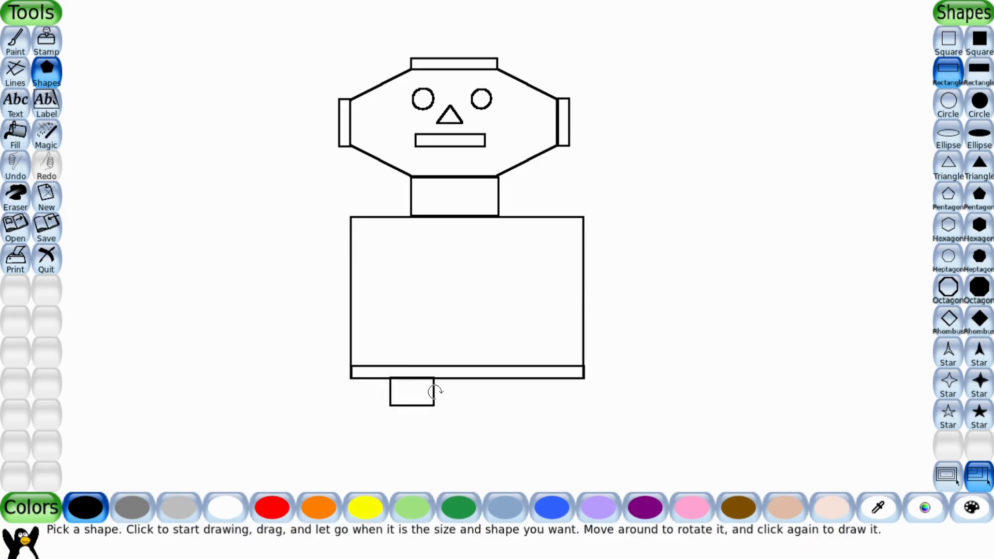
{"action": "left_click_drag", "start_coordinate": [495, 378], "coordinate": [534, 405]}
{"action": "left_click", "coordinate": [536, 393]}
{"action": "left_click_drag", "start_coordinate": [402, 406], "coordinate": [418, 465]}
{"action": "left_click", "coordinate": [414, 455]}
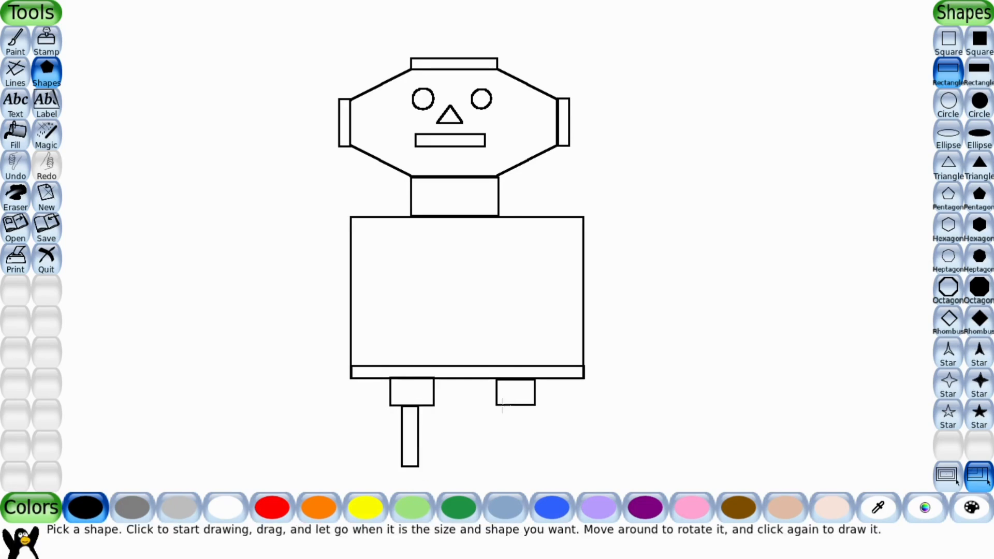
{"action": "left_click_drag", "start_coordinate": [502, 405], "coordinate": [523, 460]}
{"action": "left_click", "coordinate": [519, 433]}
Draw a small wide rectangle outline as a foot at the end of each leg.
{"action": "left_click_drag", "start_coordinate": [392, 467], "coordinate": [430, 488]}
{"action": "left_click", "coordinate": [432, 473]}
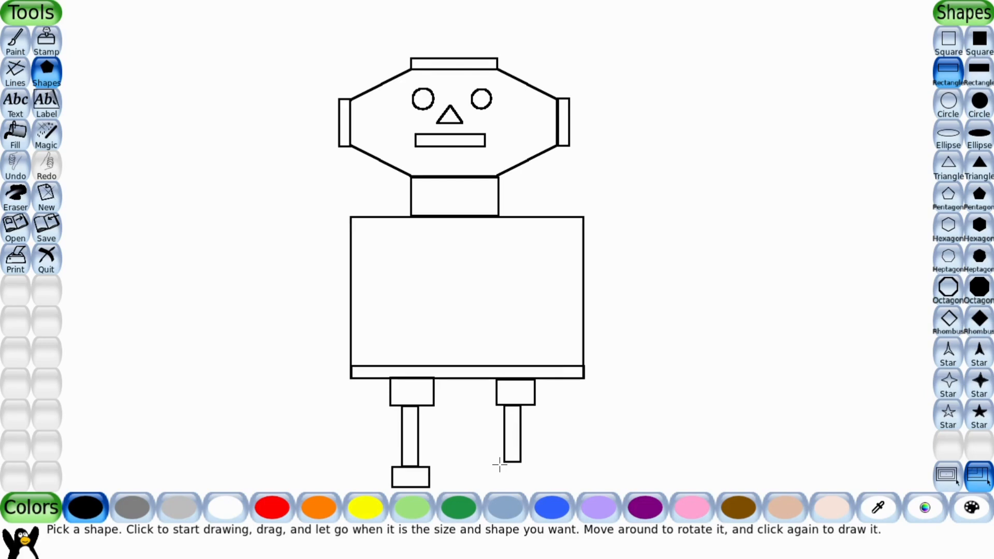
{"action": "left_click_drag", "start_coordinate": [499, 465], "coordinate": [531, 484]}
{"action": "left_click", "coordinate": [531, 473]}
{"action": "left_click_drag", "start_coordinate": [350, 234], "coordinate": [291, 250]}
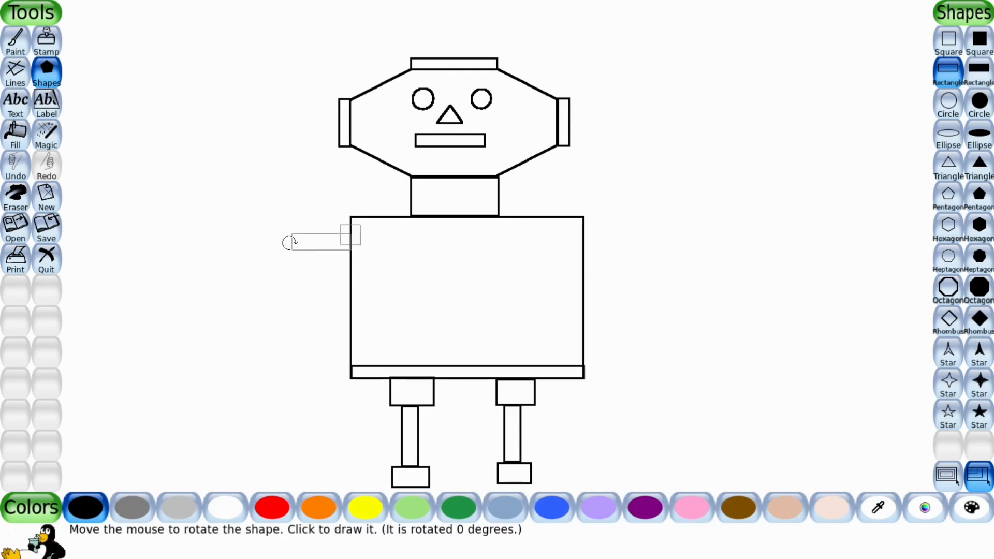
{"action": "left_click", "coordinate": [290, 243]}
{"action": "key", "text": "ctrl+z"}
{"action": "left_click", "coordinate": [15, 70]}
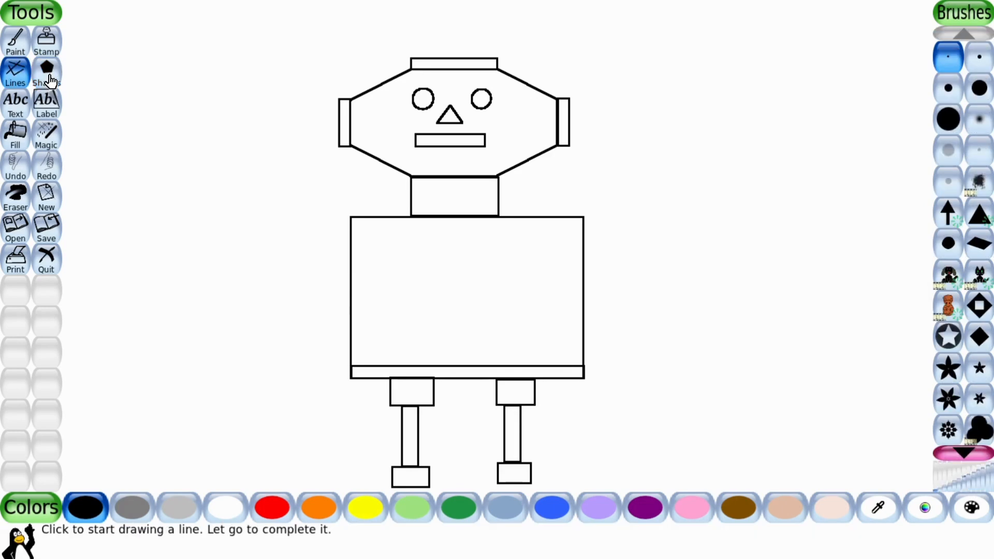
{"action": "left_click", "coordinate": [46, 70]}
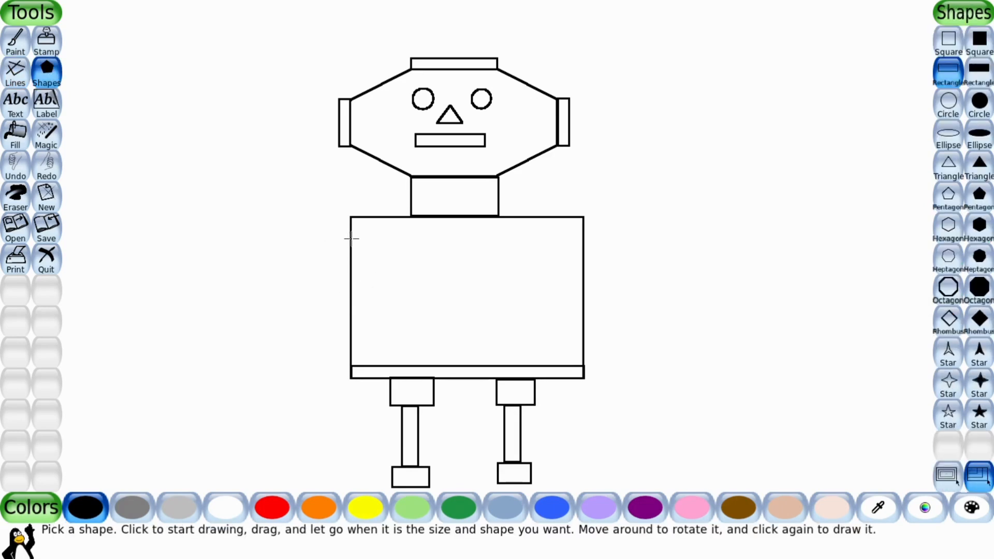
Draw a small upright rectangle shoulder on each side of the upper body and a long horizontal rectangle upper arm extending from each.
{"action": "left_click_drag", "start_coordinate": [351, 238], "coordinate": [335, 269]}
{"action": "left_click", "coordinate": [337, 254]}
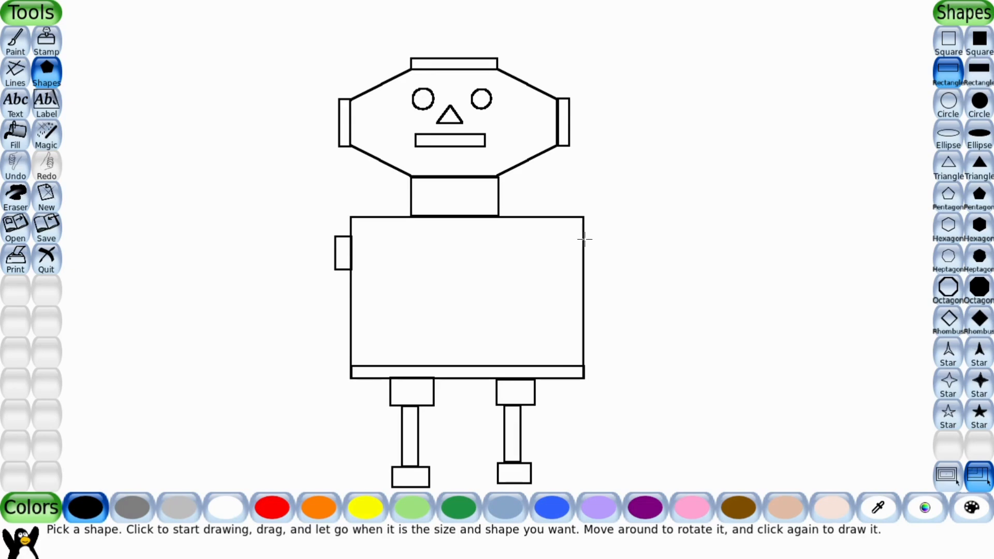
{"action": "left_click_drag", "start_coordinate": [584, 240], "coordinate": [599, 268]}
{"action": "left_click", "coordinate": [595, 253]}
{"action": "left_click_drag", "start_coordinate": [337, 246], "coordinate": [264, 264]}
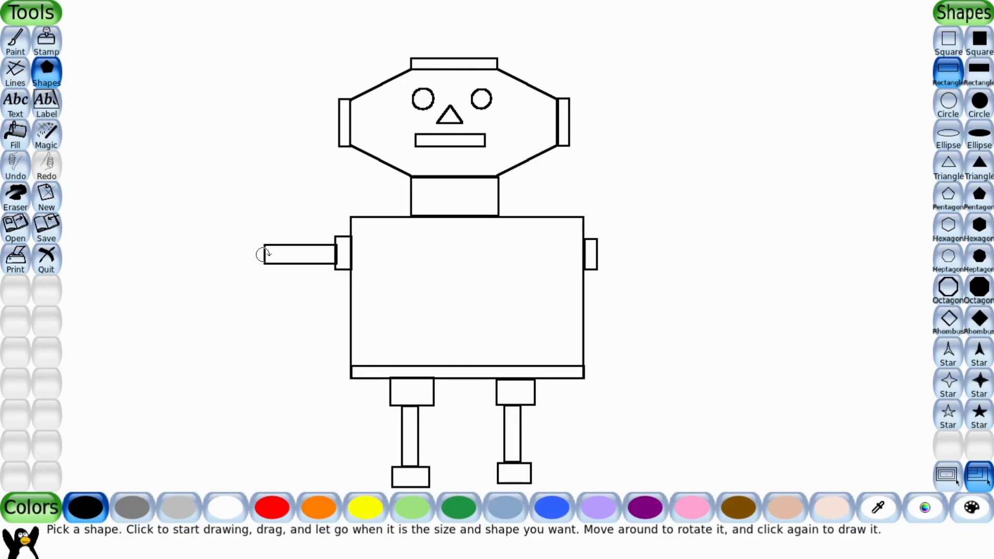
{"action": "left_click_drag", "start_coordinate": [598, 247], "coordinate": [673, 263]}
{"action": "left_click", "coordinate": [673, 255]}
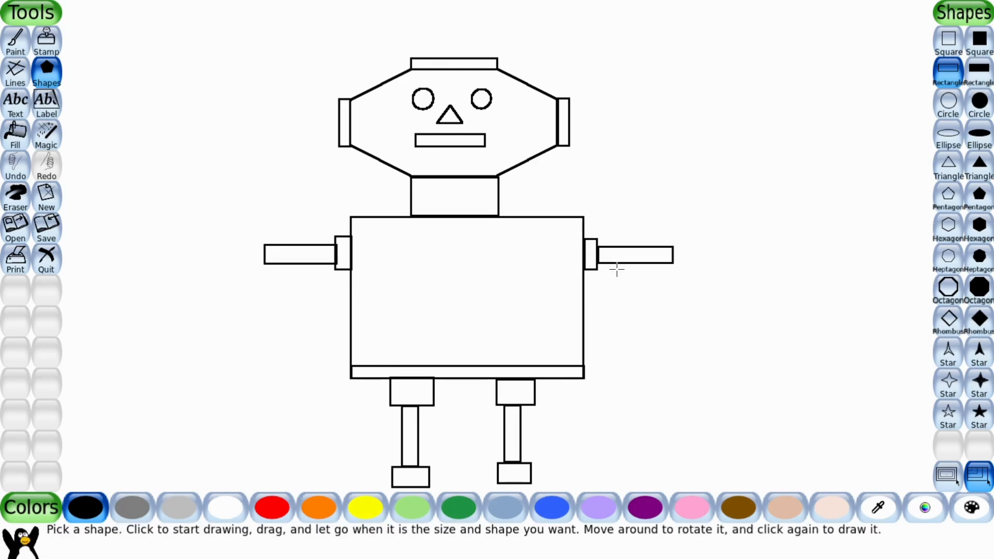
{"action": "left_click_drag", "start_coordinate": [656, 263], "coordinate": [675, 346]}
{"action": "left_click", "coordinate": [675, 304]}
{"action": "key", "text": "ctrl+z"}
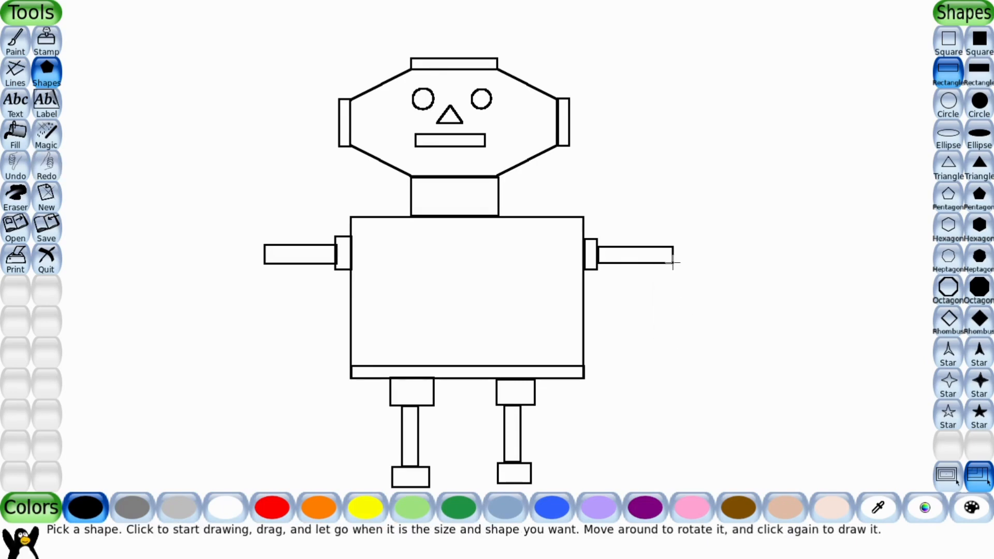
Draw a narrow vertical rectangle outline as a forearm hanging from the outer end of each upper arm.
{"action": "left_click_drag", "start_coordinate": [673, 262], "coordinate": [661, 319]}
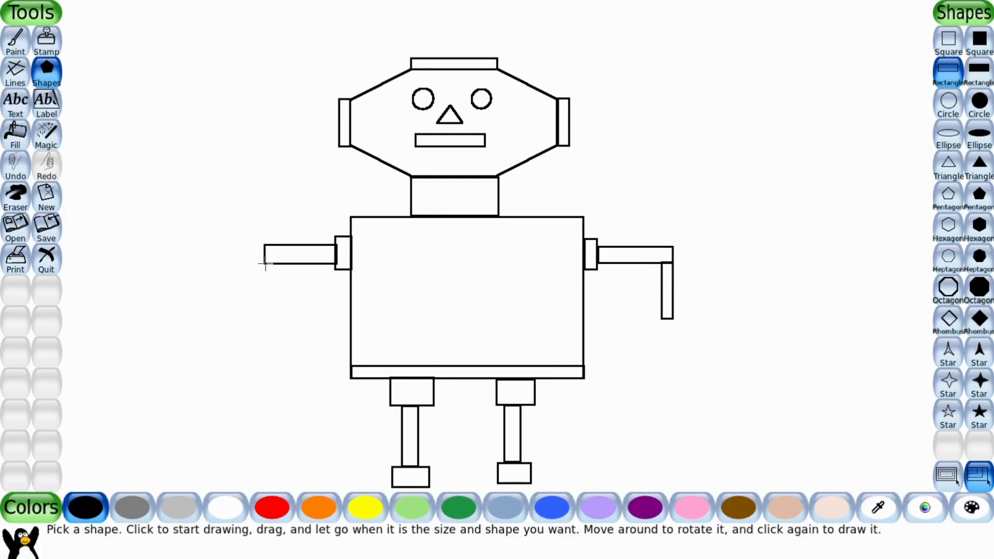
{"action": "left_click_drag", "start_coordinate": [265, 264], "coordinate": [277, 323]}
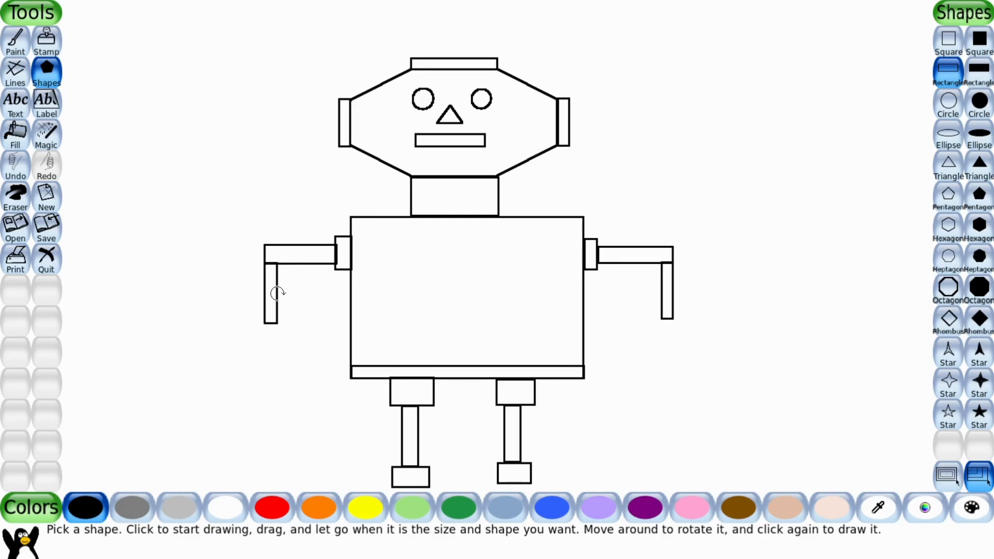
Draw a circle outline as a hand at the end of each forearm, using drawing from the center.
{"action": "left_click", "coordinate": [948, 106]}
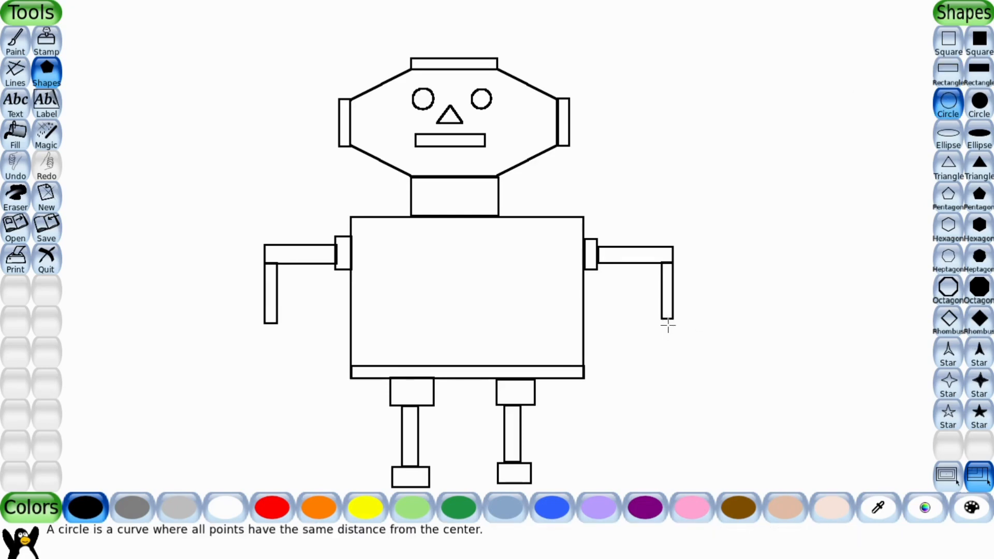
{"action": "mouse_move", "coordinate": [682, 340]}
{"action": "left_mouse_down"}
{"action": "mouse_move", "coordinate": [666, 350]}
{"action": "mouse_move", "coordinate": [672, 359]}
{"action": "mouse_move", "coordinate": [667, 333]}
{"action": "mouse_move", "coordinate": [651, 322]}
{"action": "left_mouse_up"}
{"action": "key", "text": "ctrl+z"}
{"action": "left_click", "coordinate": [947, 475]}
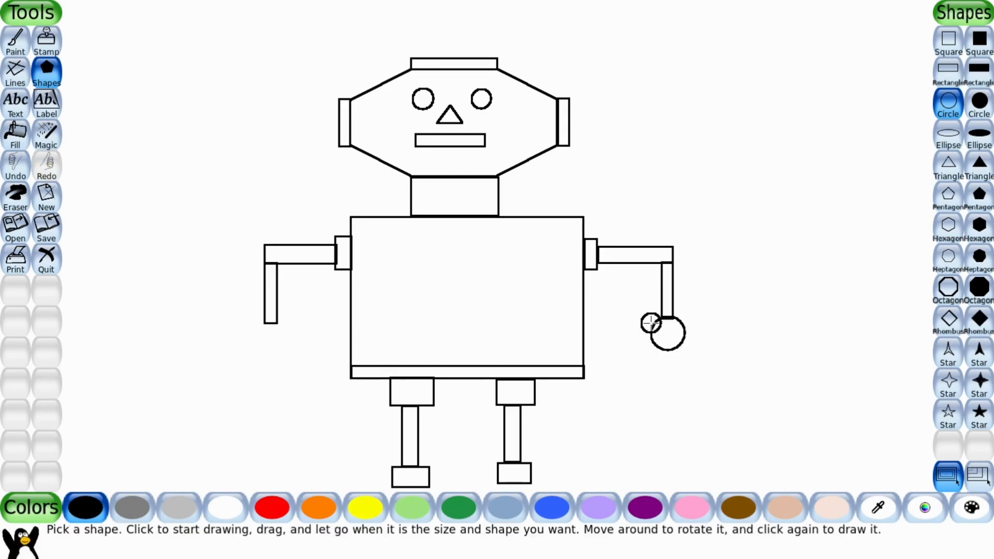
{"action": "key", "text": "ctrl+z"}
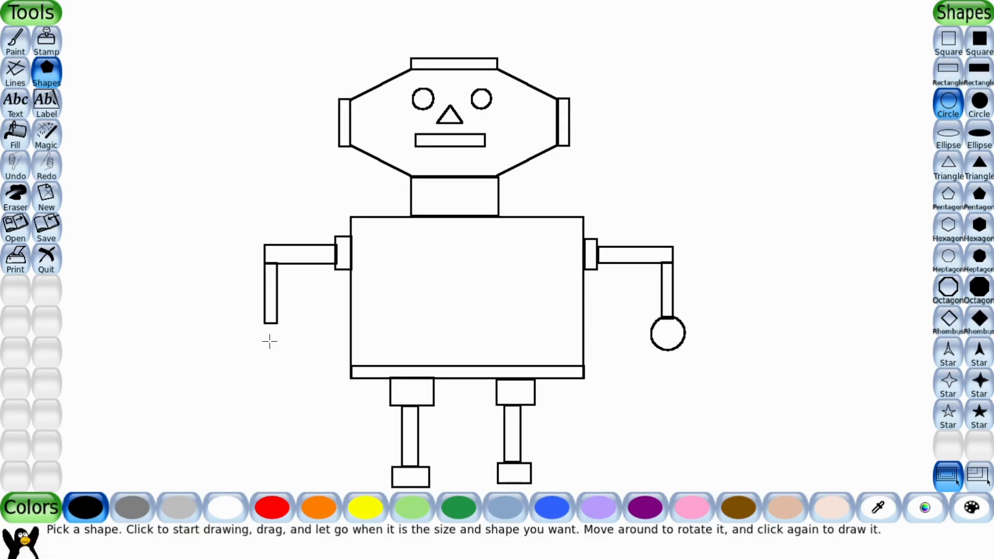
{"action": "left_click_drag", "start_coordinate": [269, 342], "coordinate": [250, 329]}
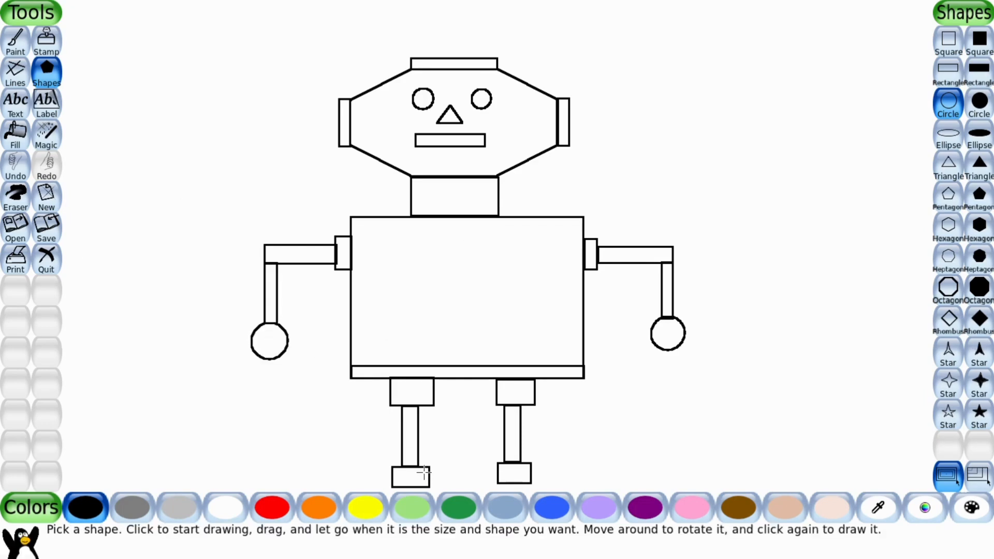
Draw three small circle outlines in a row across the lower body and choose the outlined rectangle shape.
{"action": "mouse_move", "coordinate": [393, 330]}
{"action": "left_mouse_down"}
{"action": "mouse_move", "coordinate": [467, 328]}
{"action": "mouse_move", "coordinate": [454, 319]}
{"action": "left_mouse_up"}
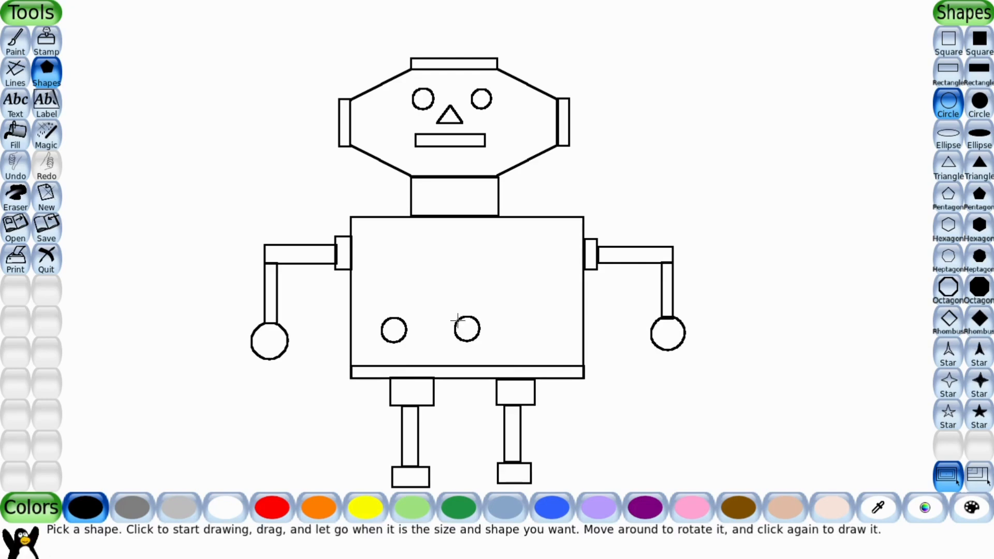
{"action": "mouse_move", "coordinate": [532, 330]}
{"action": "left_mouse_down"}
{"action": "mouse_move", "coordinate": [538, 322]}
{"action": "mouse_move", "coordinate": [525, 328]}
{"action": "left_mouse_up"}
{"action": "key", "text": "ctrl+z"}
{"action": "left_click", "coordinate": [948, 72]}
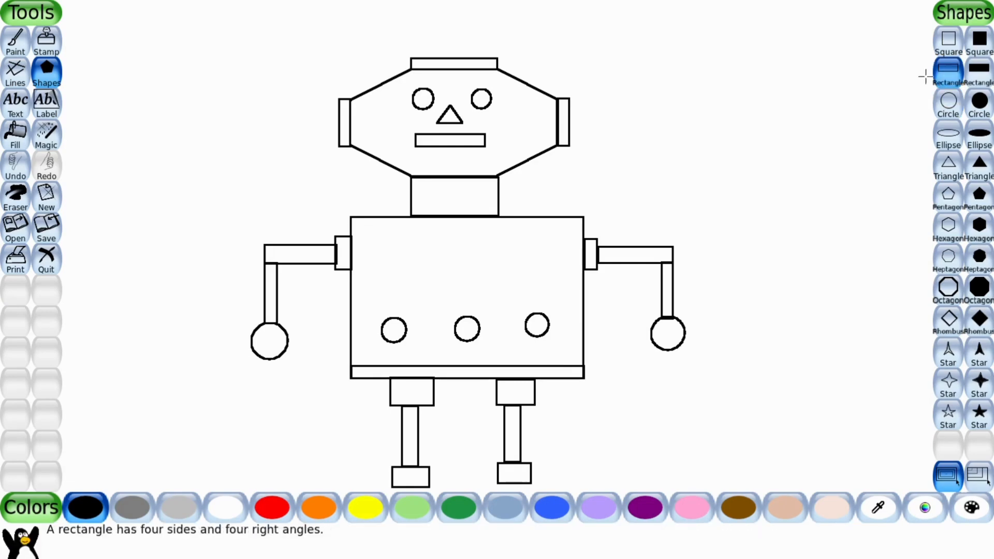
{"action": "left_click_drag", "start_coordinate": [397, 249], "coordinate": [403, 255]}
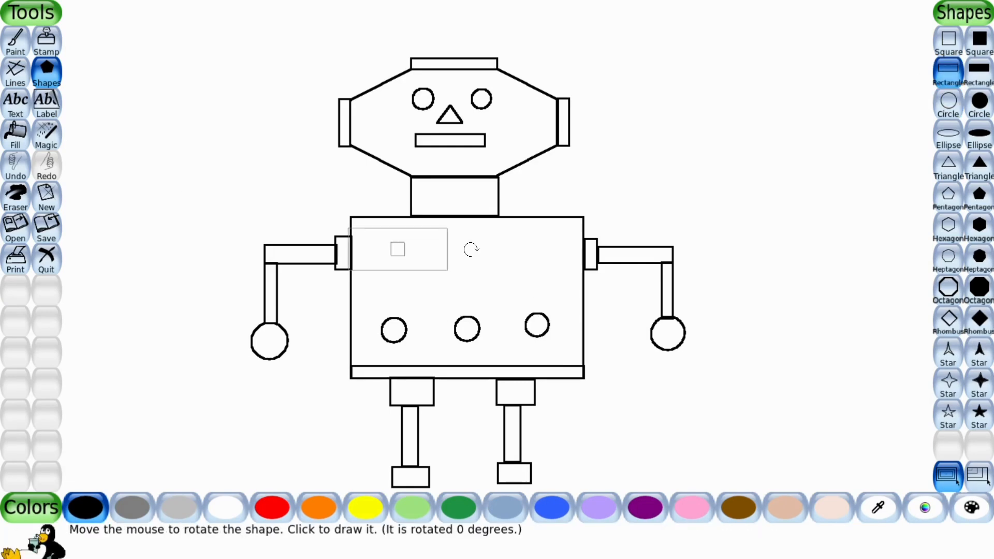
{"action": "left_click", "coordinate": [475, 243], "text": "ctrl"}
{"action": "left_click", "coordinate": [476, 245]}
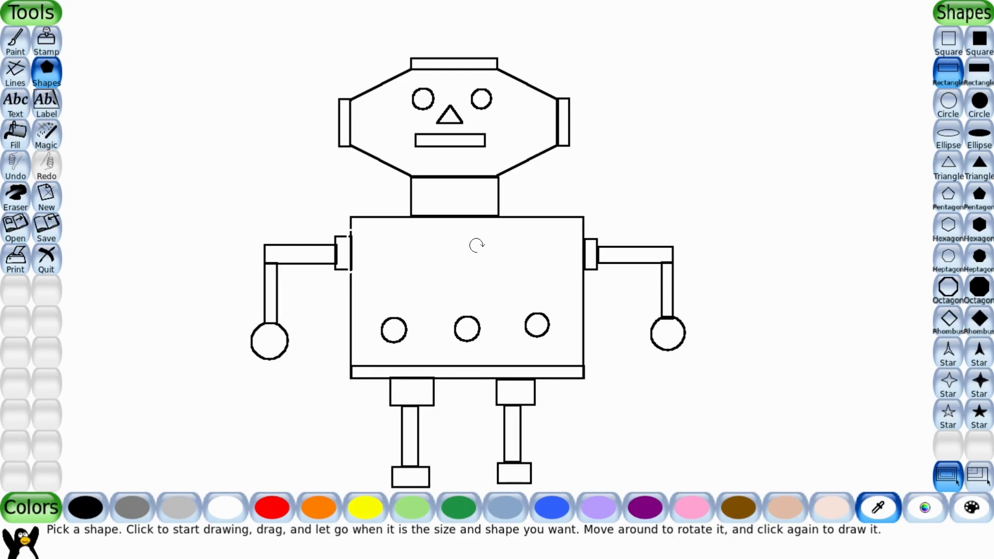
{"action": "key", "text": "ctrl+z"}
Draw a wide black rectangle outline as a panel in the middle of the upper body.
{"action": "left_click", "coordinate": [83, 507]}
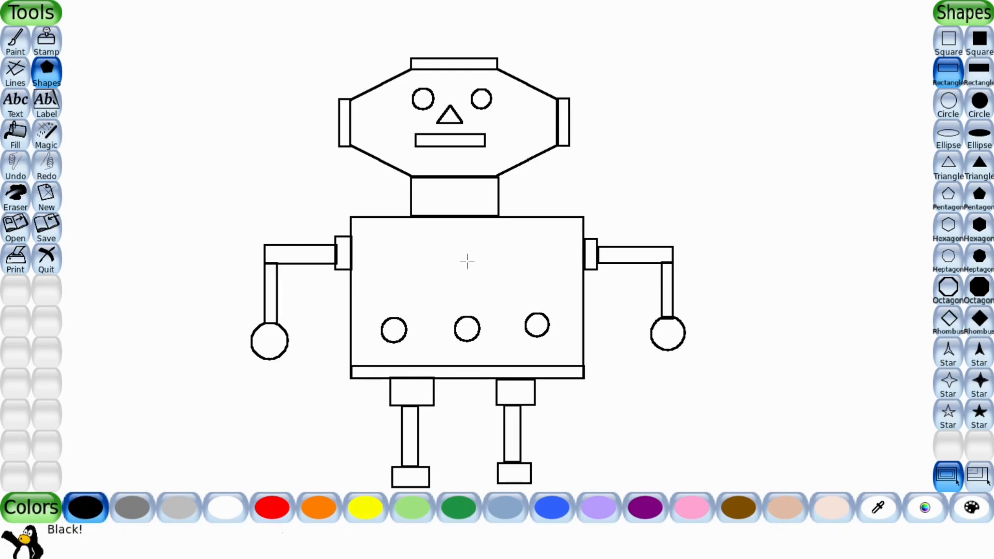
{"action": "left_click_drag", "start_coordinate": [466, 261], "coordinate": [362, 259]}
{"action": "left_click", "coordinate": [365, 258]}
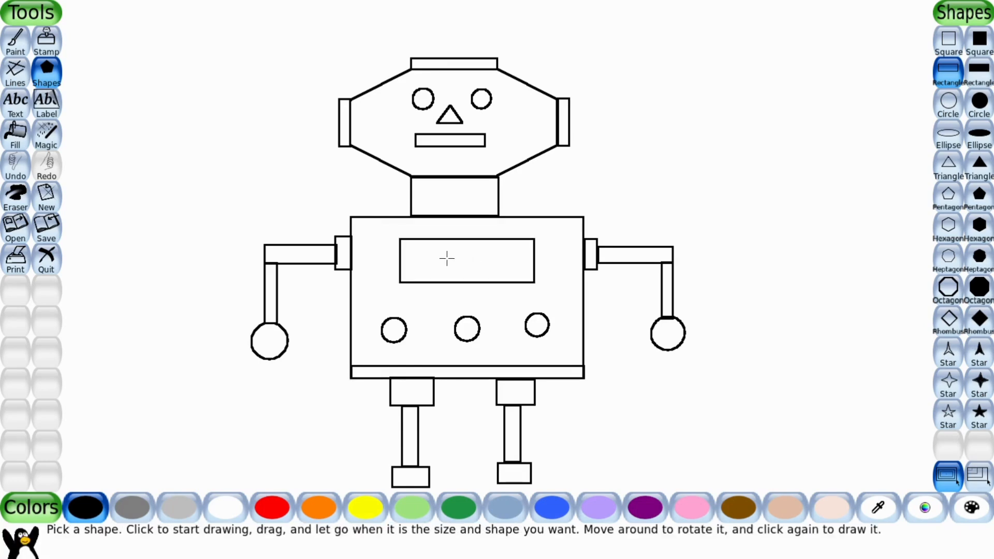
{"action": "mouse_move", "coordinate": [424, 252]}
{"action": "left_mouse_down"}
{"action": "mouse_move", "coordinate": [433, 268]}
{"action": "mouse_move", "coordinate": [427, 258]}
{"action": "left_mouse_up"}
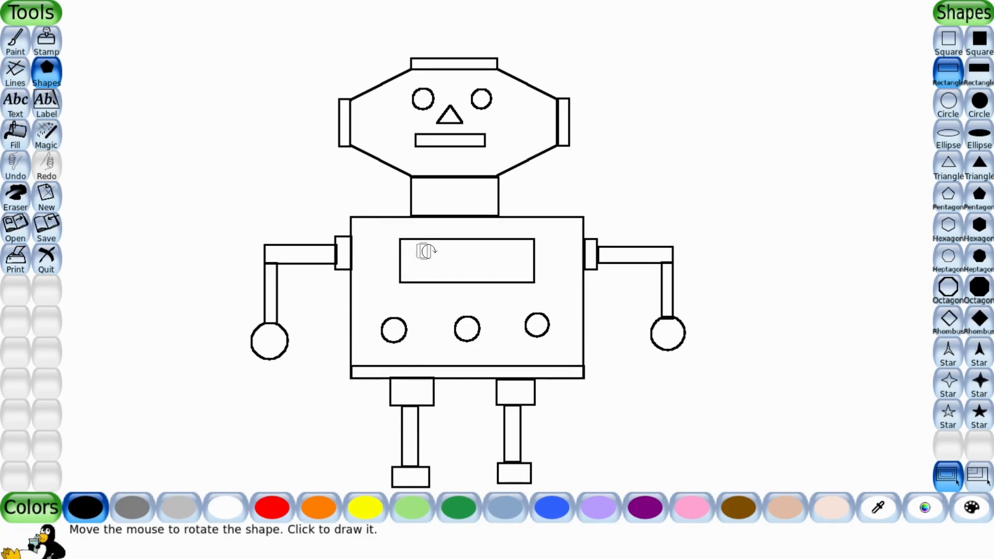
{"action": "left_click", "coordinate": [425, 252]}
{"action": "key", "text": "ctrl+z"}
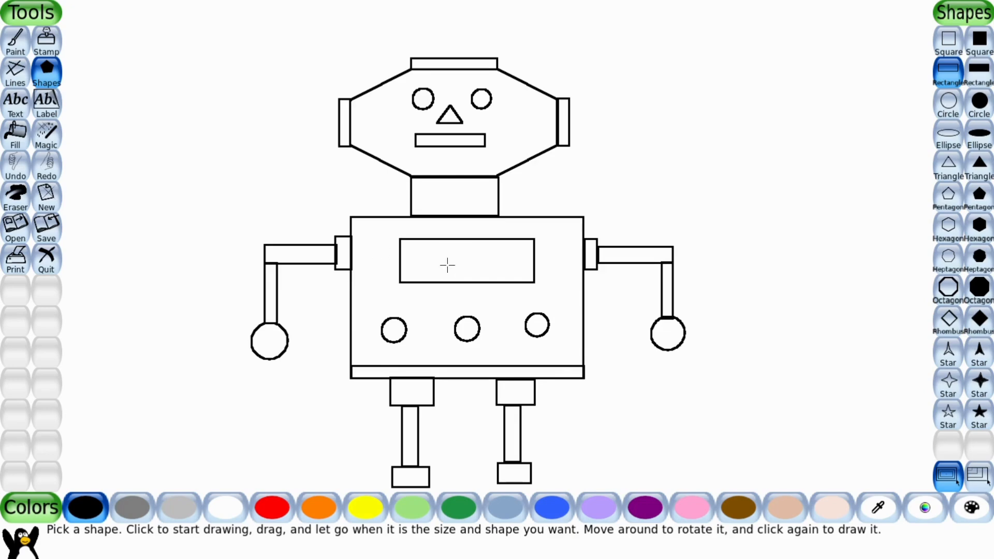
Draw three small square-like rectangle outlines in a row inside the chest panel.
{"action": "left_click_drag", "start_coordinate": [430, 260], "coordinate": [497, 271]}
{"action": "left_click", "coordinate": [424, 259]}
{"action": "left_click", "coordinate": [473, 262]}
{"action": "left_click", "coordinate": [496, 272]}
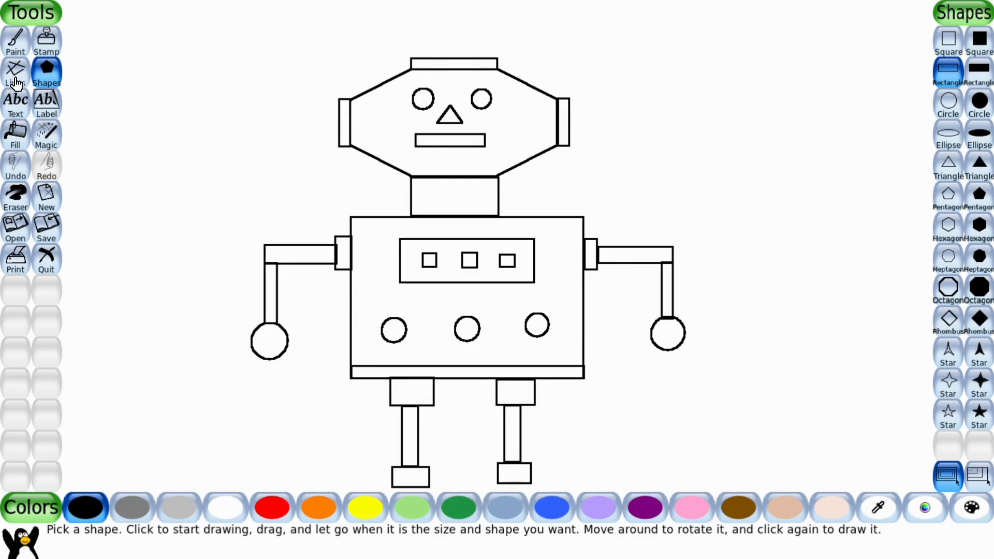
Fill the robot's head and main body with solid blue.
{"action": "left_click", "coordinate": [17, 136]}
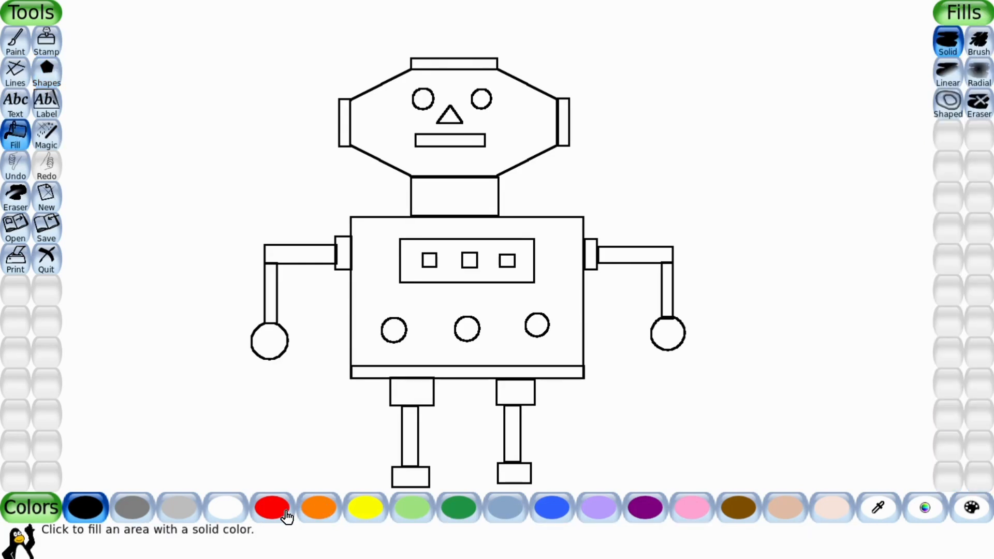
{"action": "left_click", "coordinate": [552, 508]}
{"action": "left_click", "coordinate": [373, 154]}
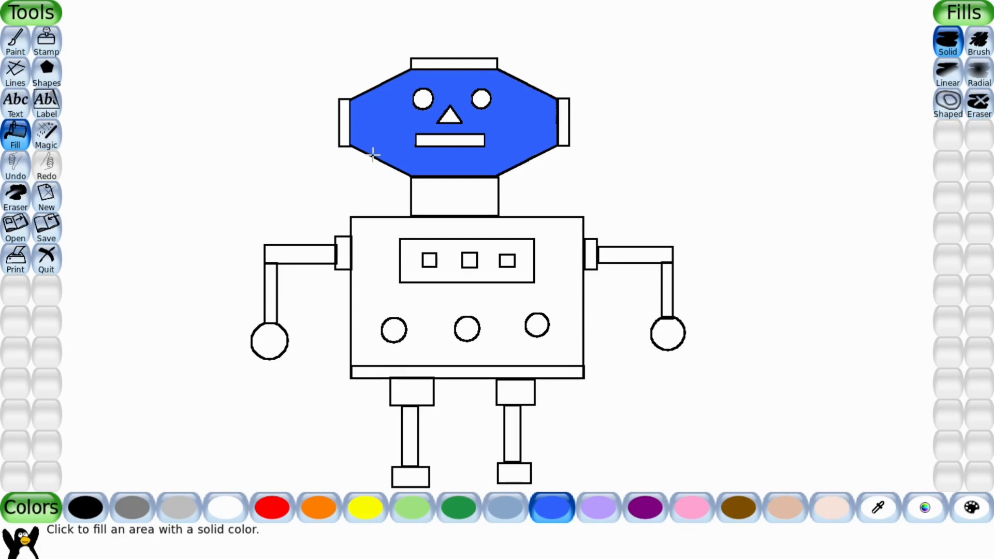
{"action": "left_click", "coordinate": [396, 246]}
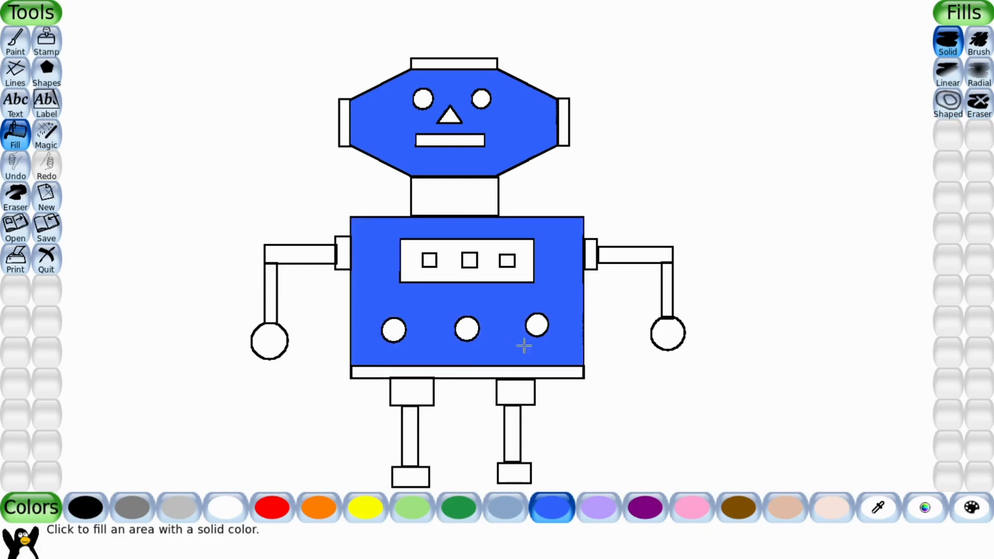
Fill both ears, the strip on top of the head and the neck with solid yellow.
{"action": "left_click", "coordinate": [379, 504]}
{"action": "left_click", "coordinate": [342, 129]}
{"action": "left_click", "coordinate": [564, 114]}
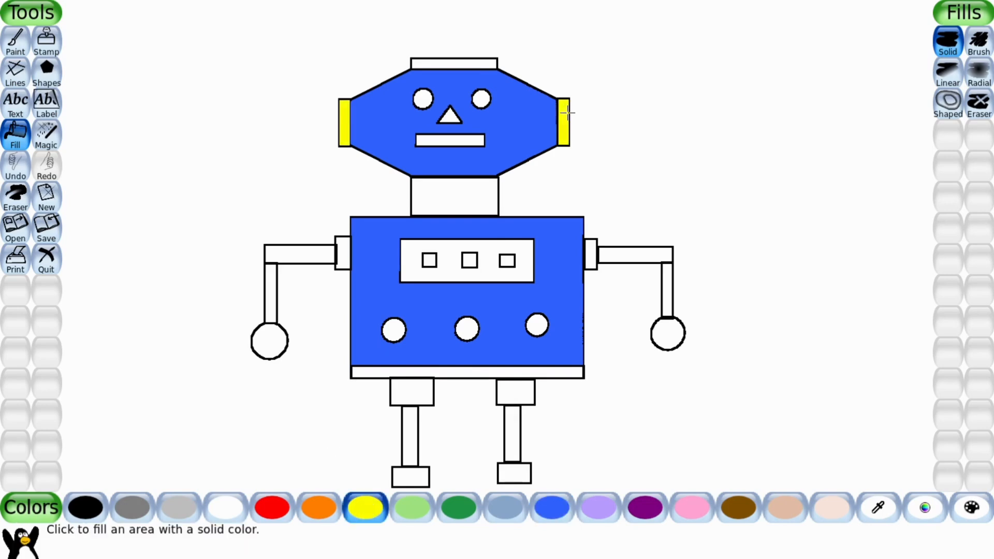
{"action": "left_click", "coordinate": [481, 62]}
{"action": "left_click", "coordinate": [425, 202]}
Fill the upper arm and forearm on both sides with yellow.
{"action": "left_click", "coordinate": [306, 247]}
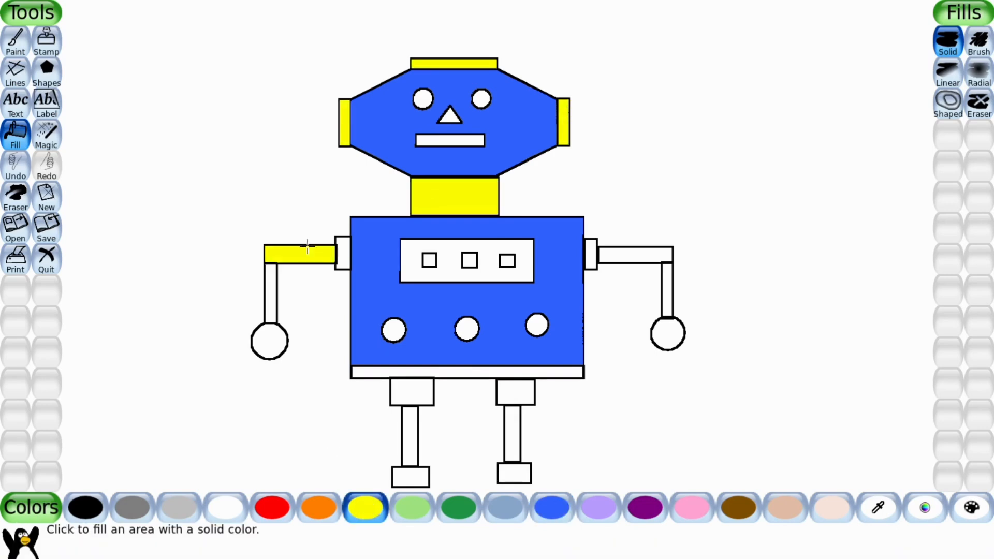
{"action": "left_click", "coordinate": [271, 293]}
{"action": "left_click", "coordinate": [638, 253]}
{"action": "left_click", "coordinate": [667, 291]}
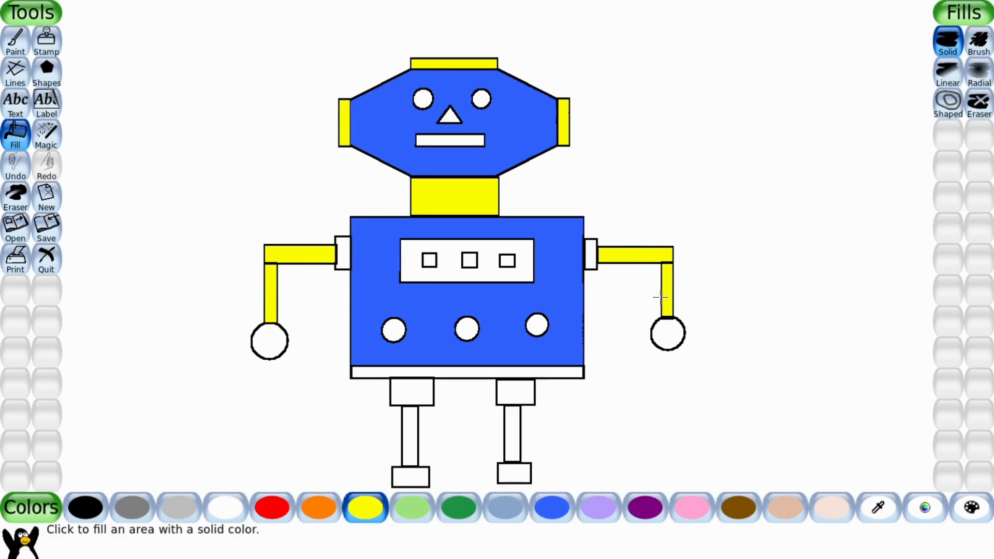
Fill the two upper leg blocks and both shoulder rectangles with dark green.
{"action": "left_click", "coordinate": [455, 511]}
{"action": "left_click", "coordinate": [412, 392]}
{"action": "left_click", "coordinate": [515, 392]}
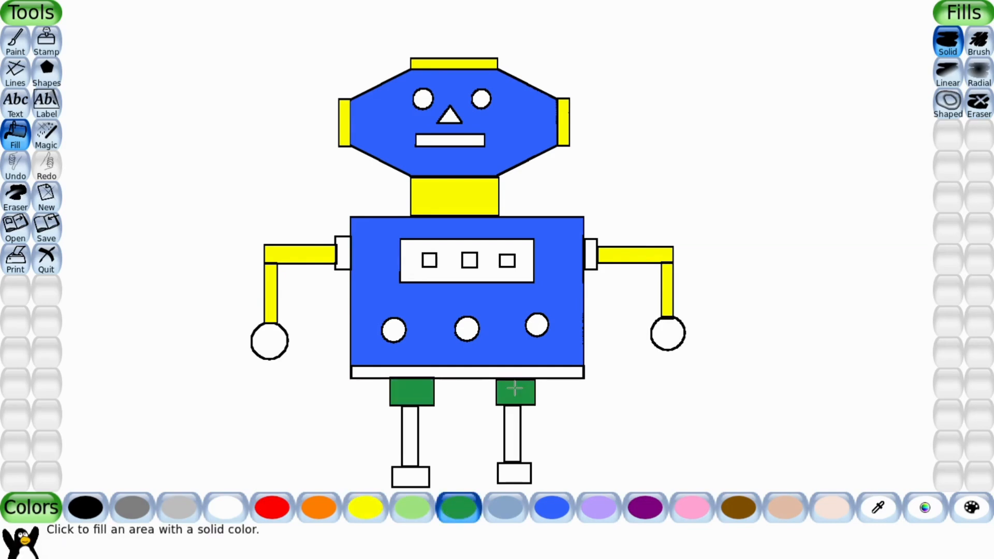
{"action": "left_click", "coordinate": [342, 256]}
{"action": "left_click", "coordinate": [590, 251]}
Fill the two narrow lower leg rectangles with yellow.
{"action": "left_click", "coordinate": [357, 510]}
{"action": "left_click", "coordinate": [409, 443]}
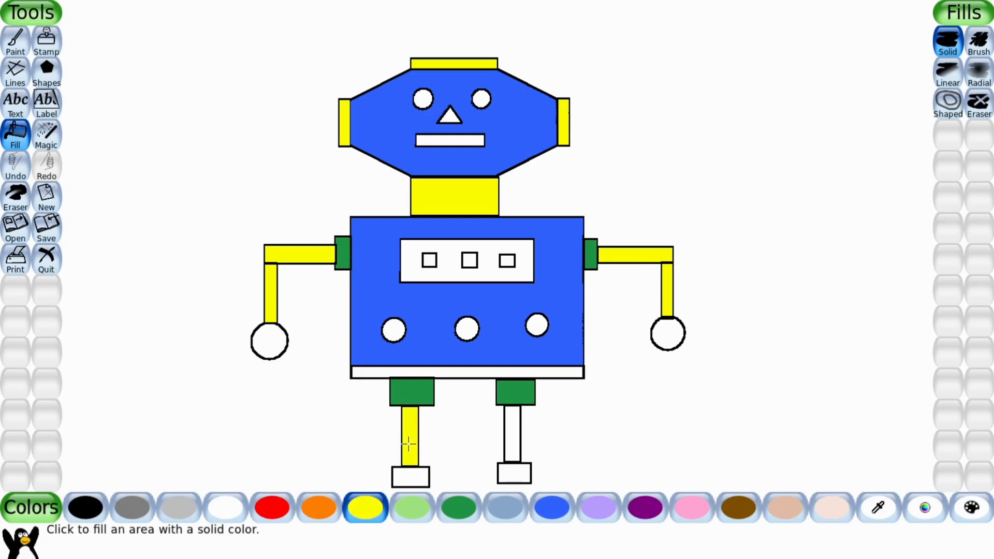
{"action": "left_click", "coordinate": [504, 429]}
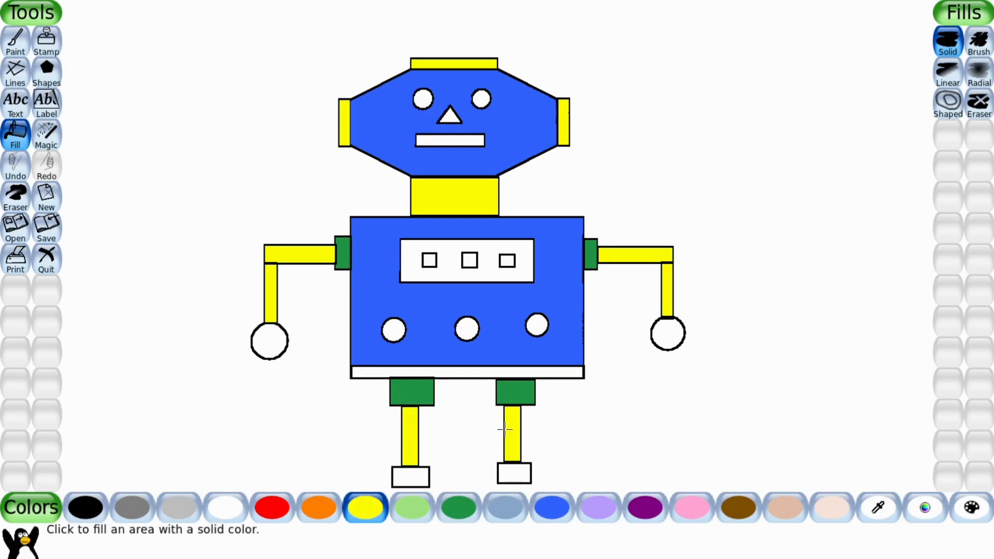
Fill both round hands and both feet with black.
{"action": "left_click", "coordinate": [85, 507]}
{"action": "left_click", "coordinate": [269, 339]}
{"action": "left_click", "coordinate": [670, 337]}
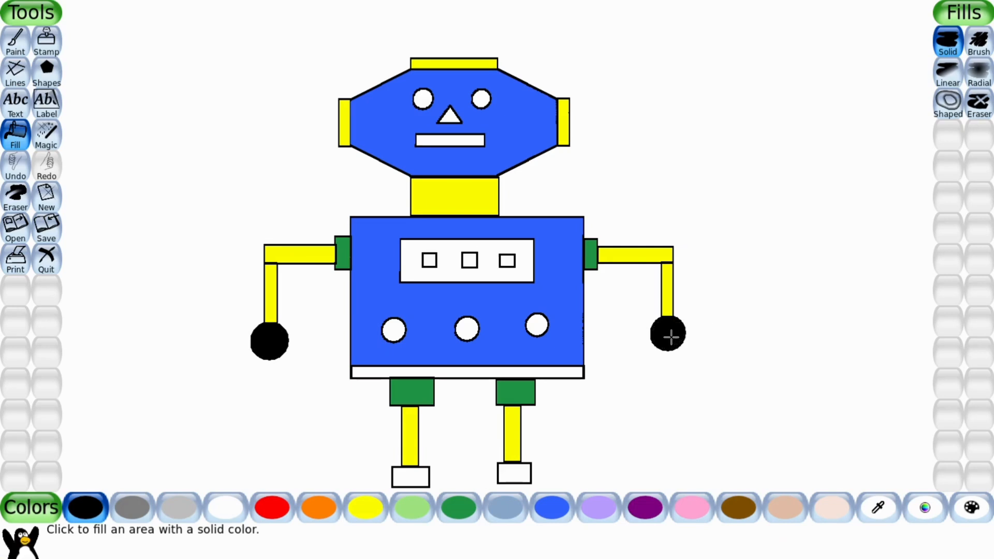
{"action": "left_click", "coordinate": [410, 477]}
{"action": "left_click", "coordinate": [518, 473]}
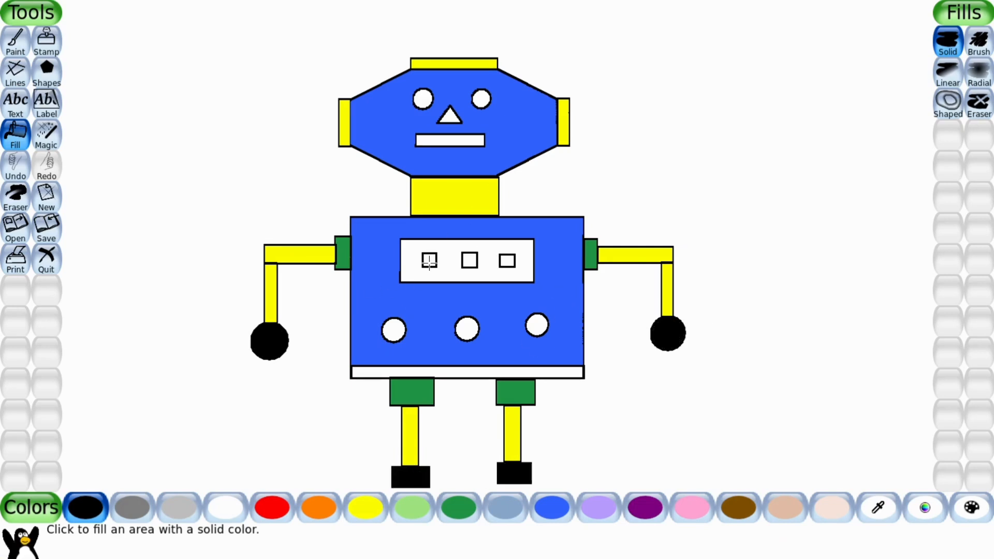
Fill the three small squares in the chest panel with dark gray.
{"action": "left_click", "coordinate": [133, 507]}
{"action": "left_click", "coordinate": [430, 263]}
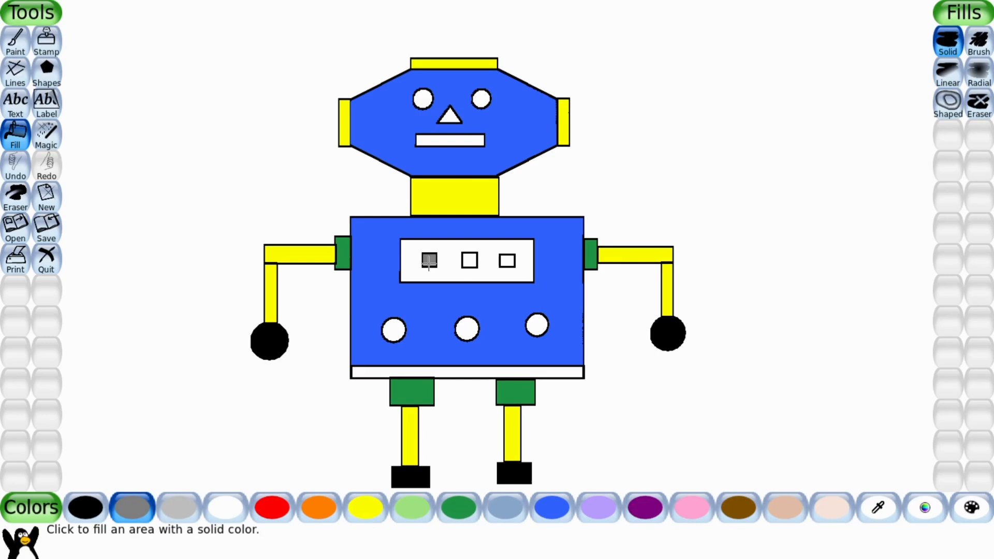
{"action": "left_click", "coordinate": [475, 259]}
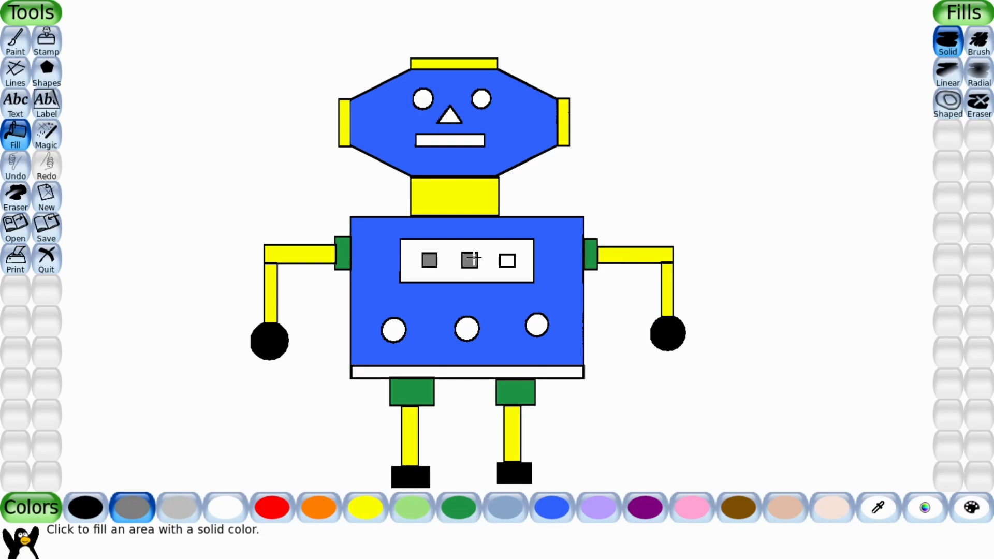
{"action": "left_click", "coordinate": [504, 262]}
Fill the three body circles with dark green and the belt strip below them with dark gray.
{"action": "left_click", "coordinate": [458, 508]}
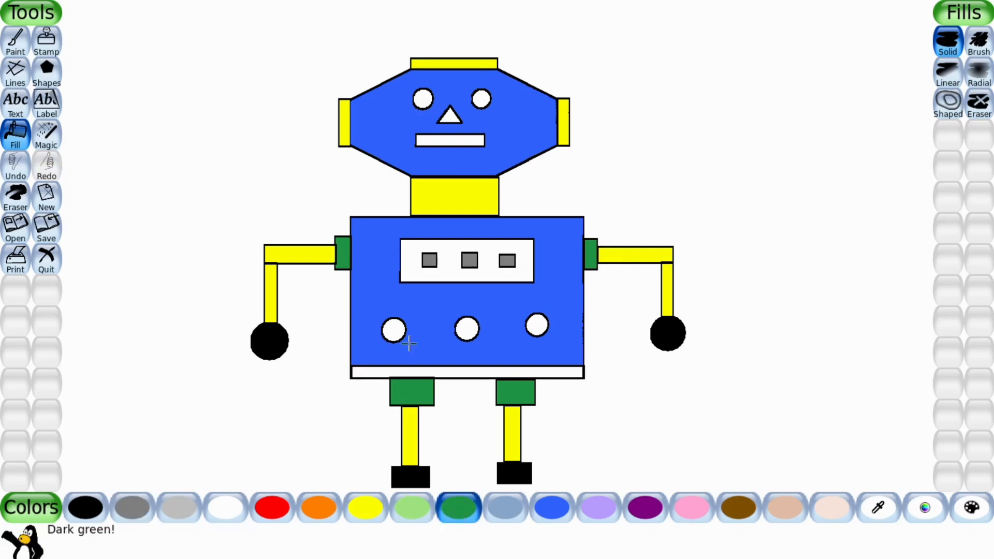
{"action": "left_click", "coordinate": [403, 335]}
{"action": "left_click", "coordinate": [472, 329]}
{"action": "left_click", "coordinate": [541, 326]}
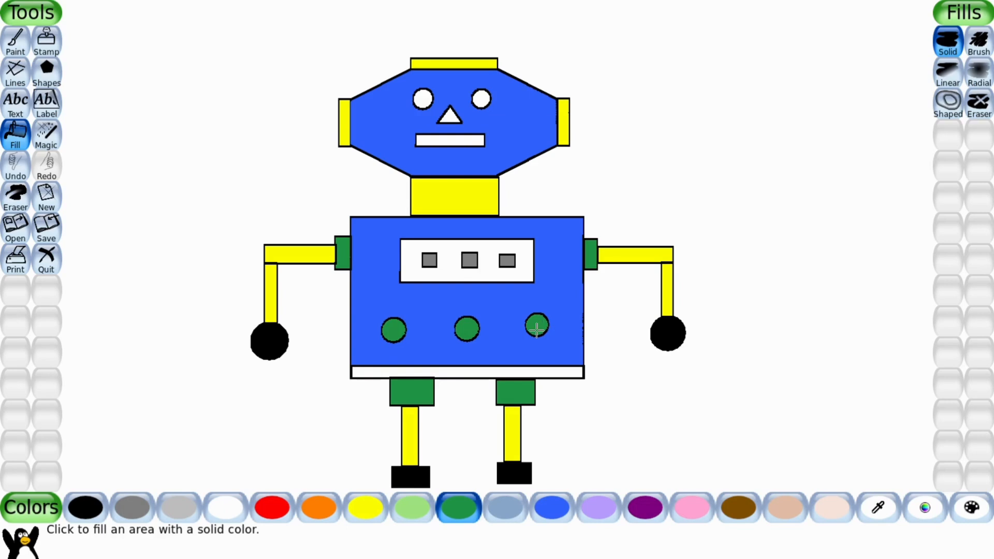
{"action": "left_click", "coordinate": [132, 507]}
{"action": "left_click", "coordinate": [464, 373]}
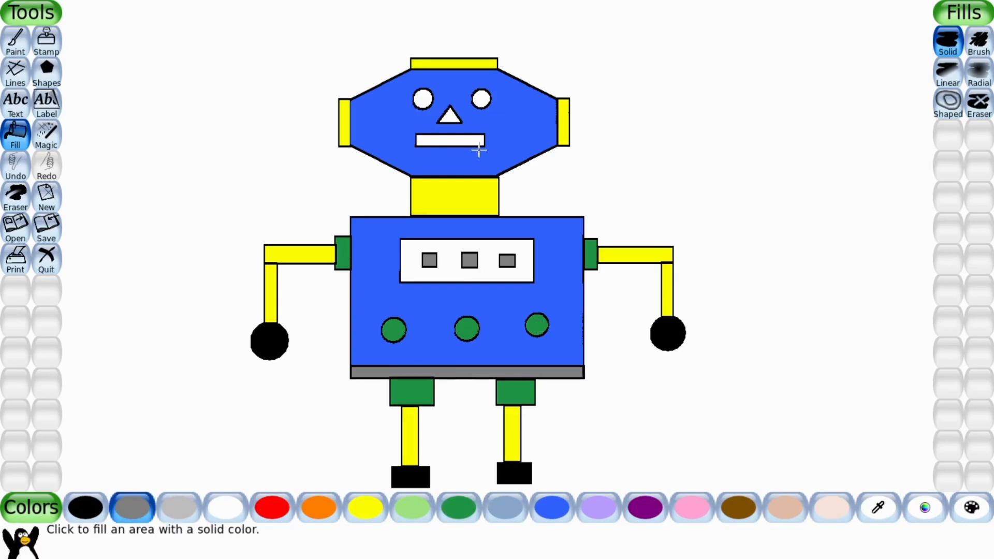
Paint a black pupil in each eye with the medium round brush and draw a short vertical black line as an antenna above the head.
{"action": "left_click", "coordinate": [25, 46]}
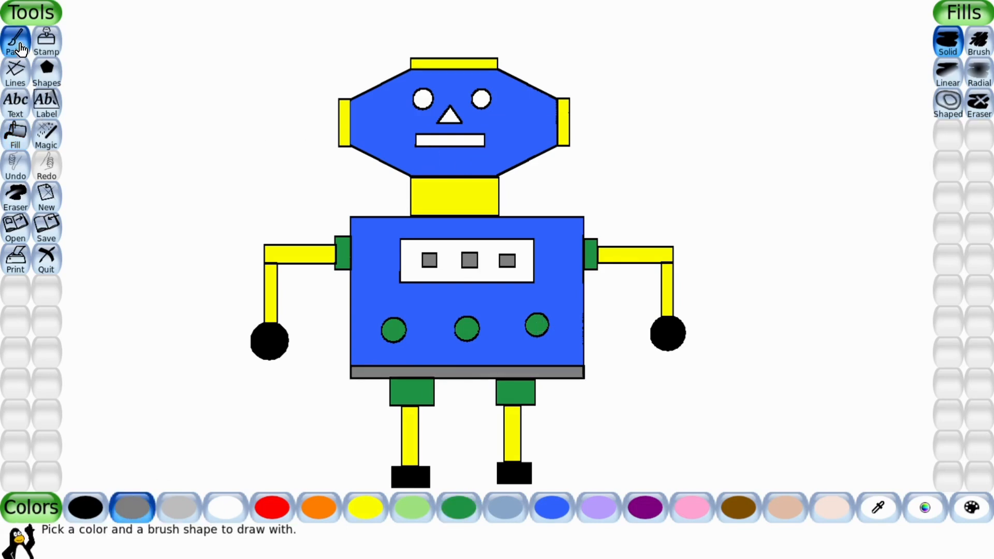
{"action": "left_click", "coordinate": [948, 89]}
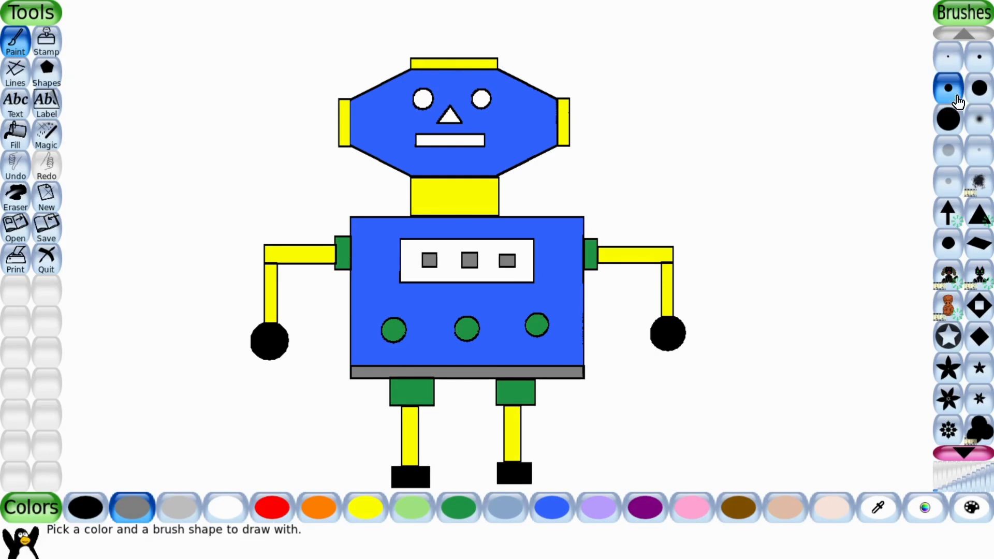
{"action": "left_click", "coordinate": [86, 508]}
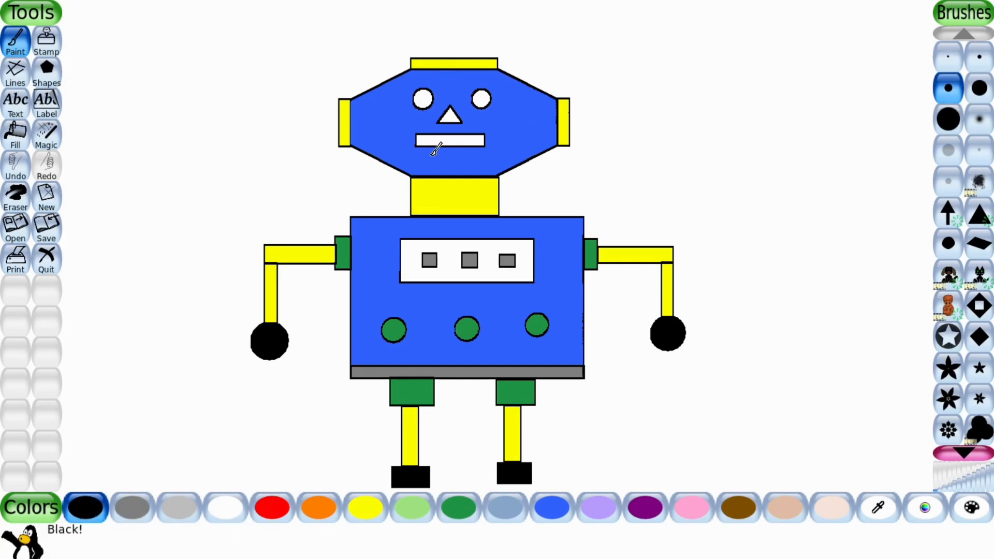
{"action": "left_click", "coordinate": [423, 104]}
{"action": "left_click", "coordinate": [21, 80]}
{"action": "left_click_drag", "start_coordinate": [458, 52], "coordinate": [457, 24]}
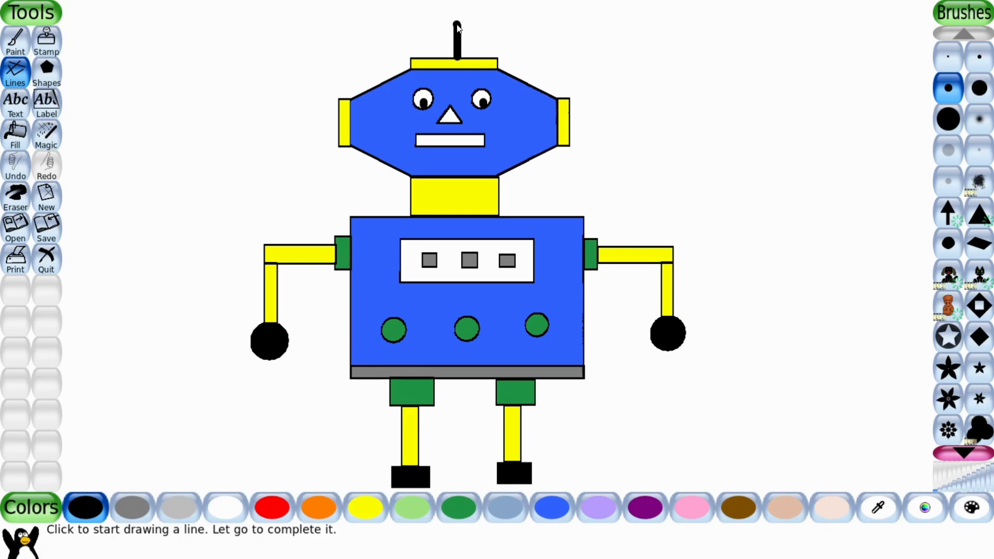
Add a blue text label reading "ROBOT" in the empty area beside the head.
{"action": "left_click", "coordinate": [979, 88]}
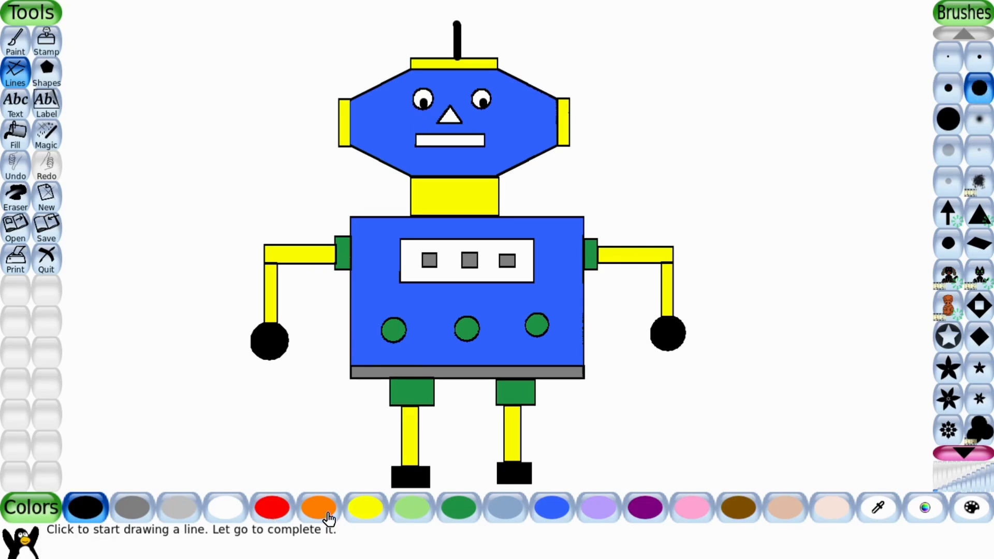
{"action": "left_click", "coordinate": [548, 507]}
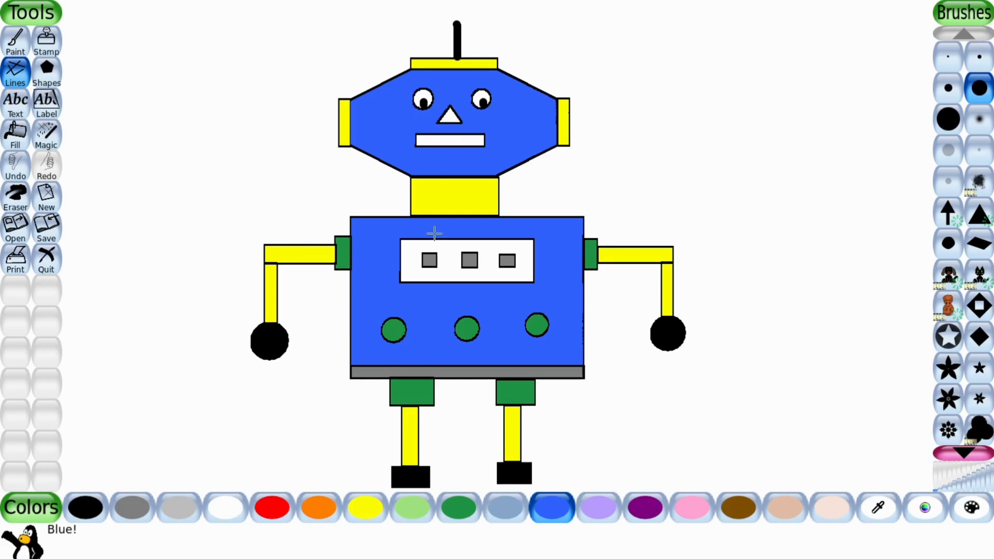
{"action": "left_click", "coordinate": [47, 104]}
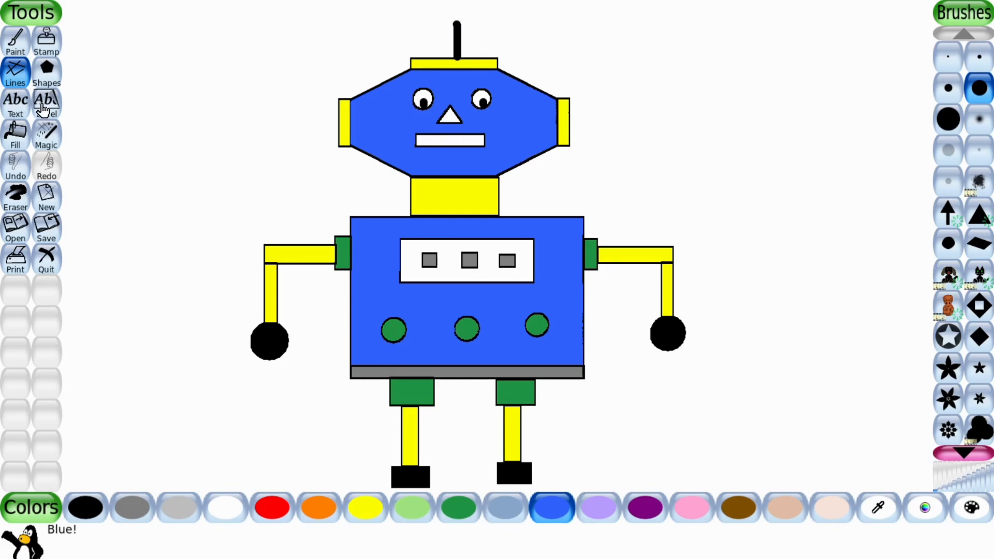
{"action": "left_click", "coordinate": [660, 177]}
{"action": "type", "text": "ROBOT"}
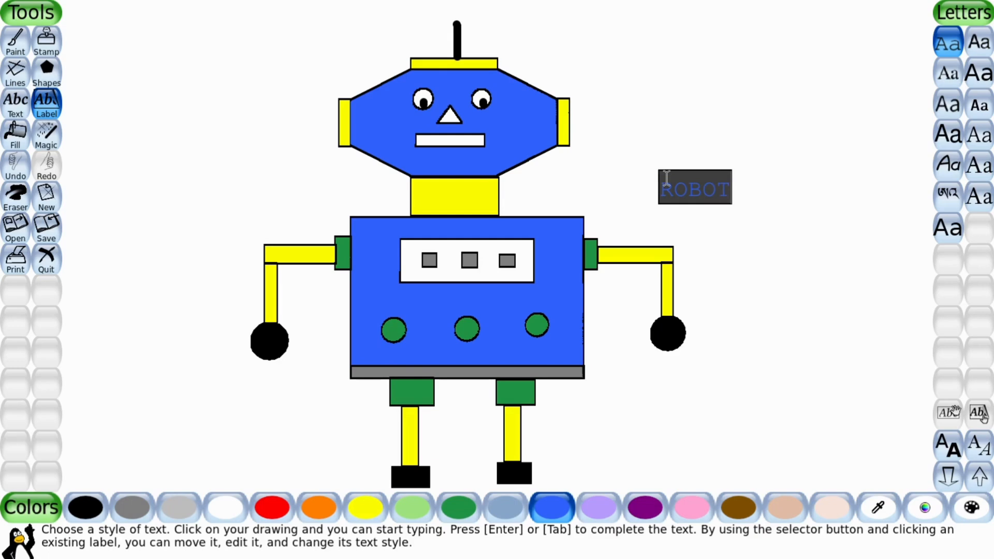
Make the "ROBOT" label bold and set its font to DejaVu Sans (Book).
{"action": "left_click", "coordinate": [947, 443]}
{"action": "left_click", "coordinate": [947, 233]}
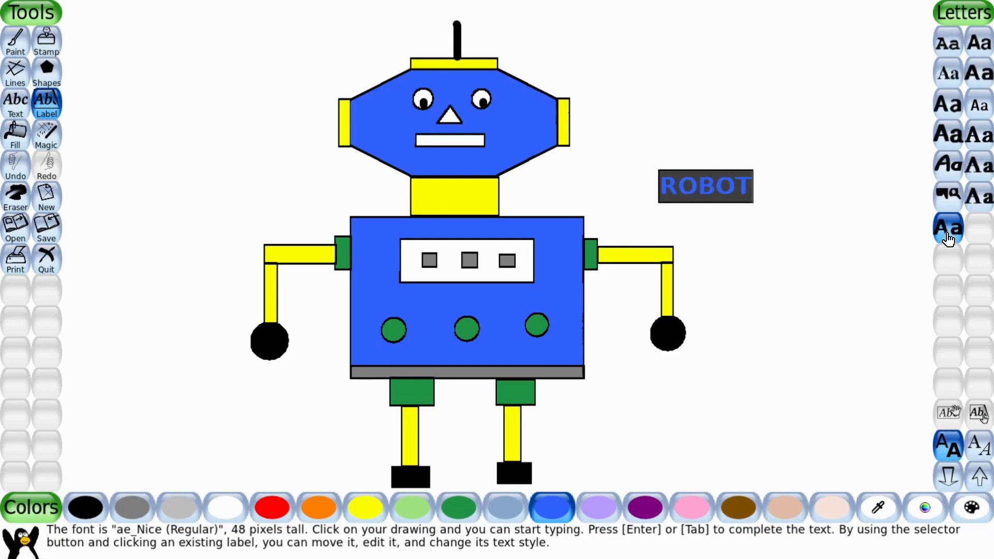
{"action": "left_click", "coordinate": [953, 144]}
{"action": "left_click", "coordinate": [947, 231]}
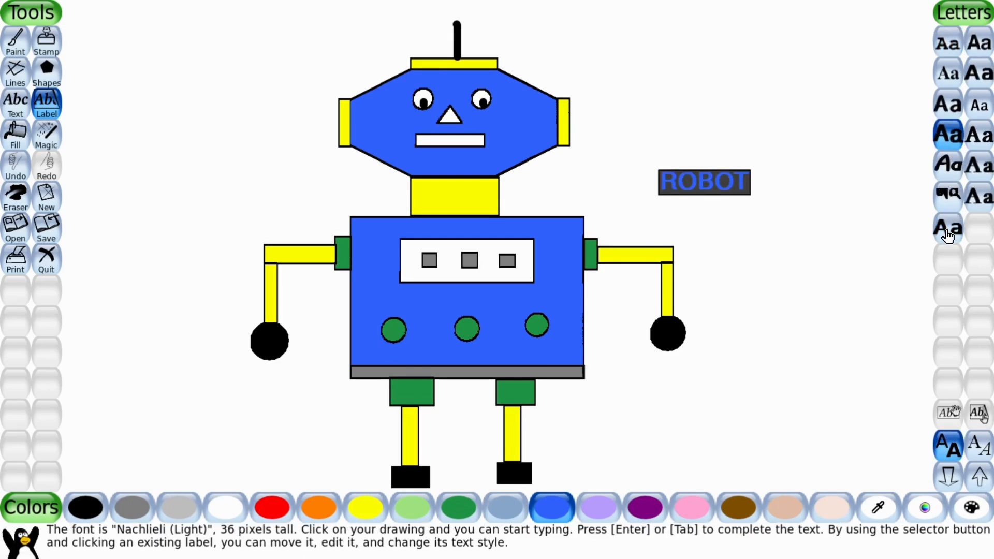
{"action": "left_click", "coordinate": [978, 75]}
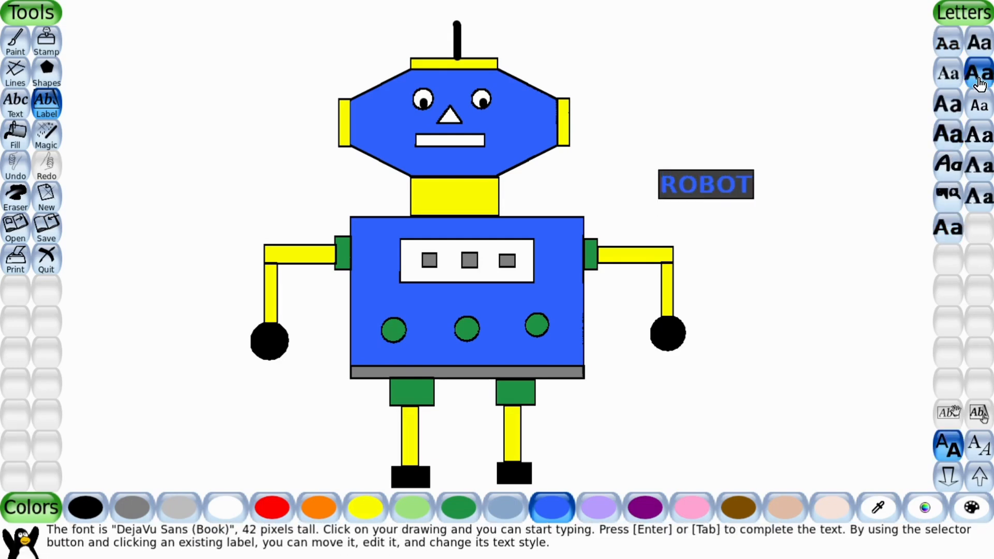
Enlarge the "ROBOT" label to 112 pixels tall and move it slightly higher beside the head.
{"action": "left_click", "coordinate": [980, 476]}
{"action": "left_click", "coordinate": [980, 477]}
{"action": "left_click", "coordinate": [649, 130]}
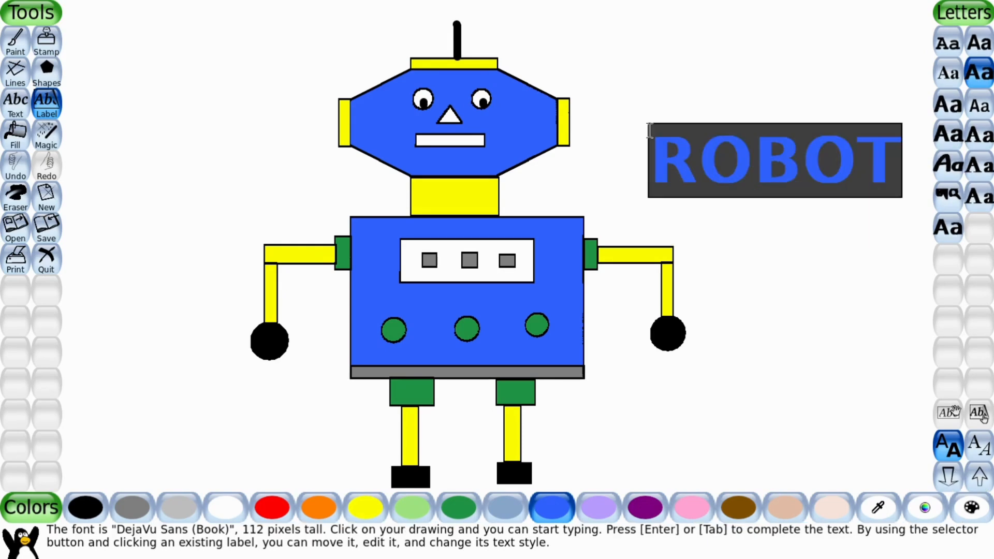
Complete the "ROBOT" label and save the drawing.
{"action": "left_click", "coordinate": [18, 144]}
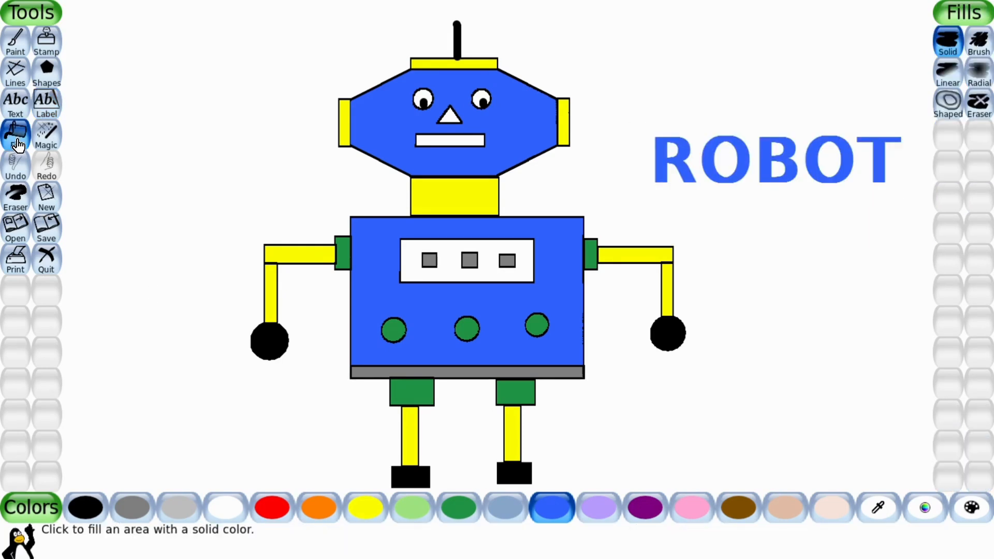
{"action": "left_click", "coordinate": [46, 227]}
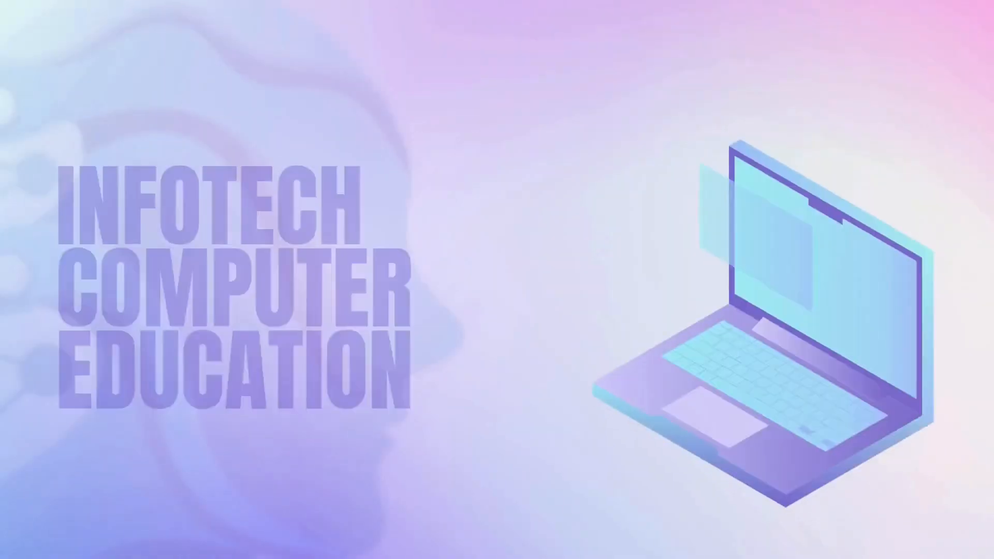